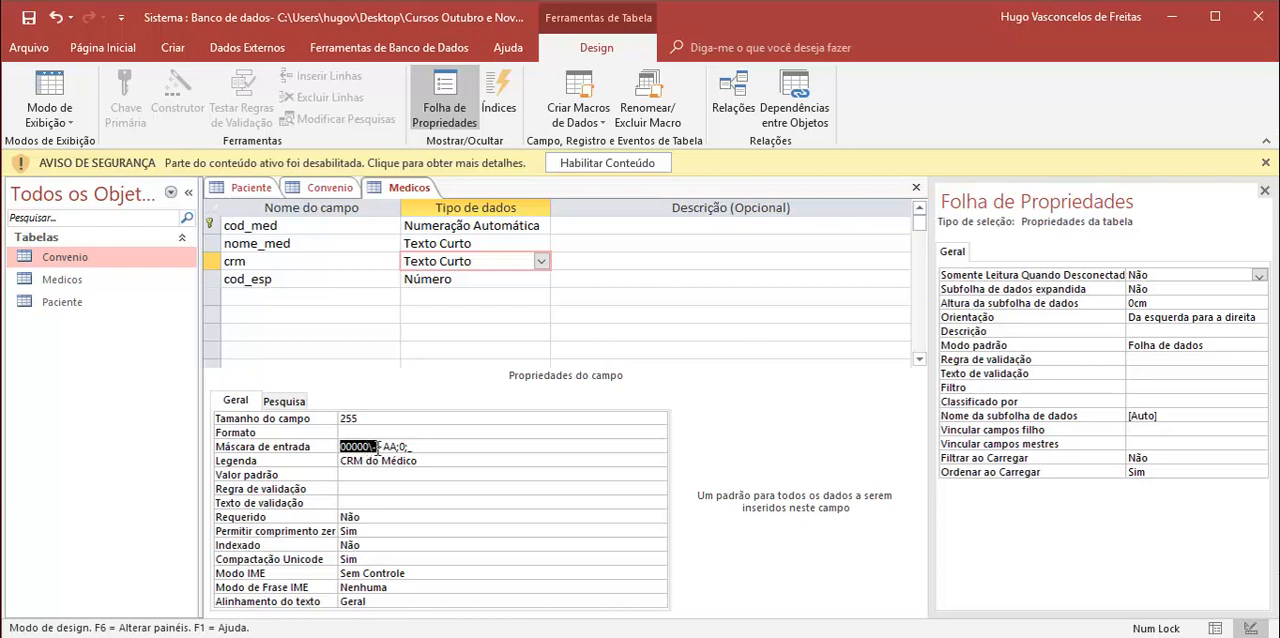
Step: Examine the crm field's input mask and highlight its digit and letter parts in the Notepad copy, returning to Access at the end
{"action": "left_click", "coordinate": [385, 447]}
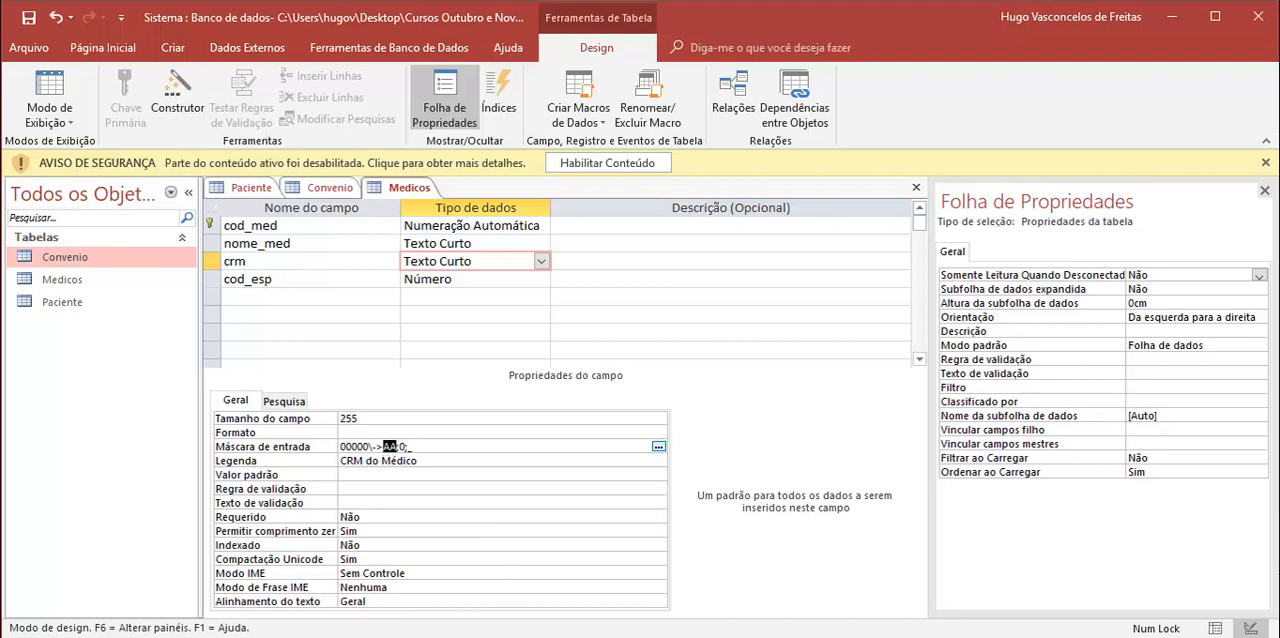
{"action": "key", "text": "alt+Tab"}
{"action": "left_click", "coordinate": [995, 597]}
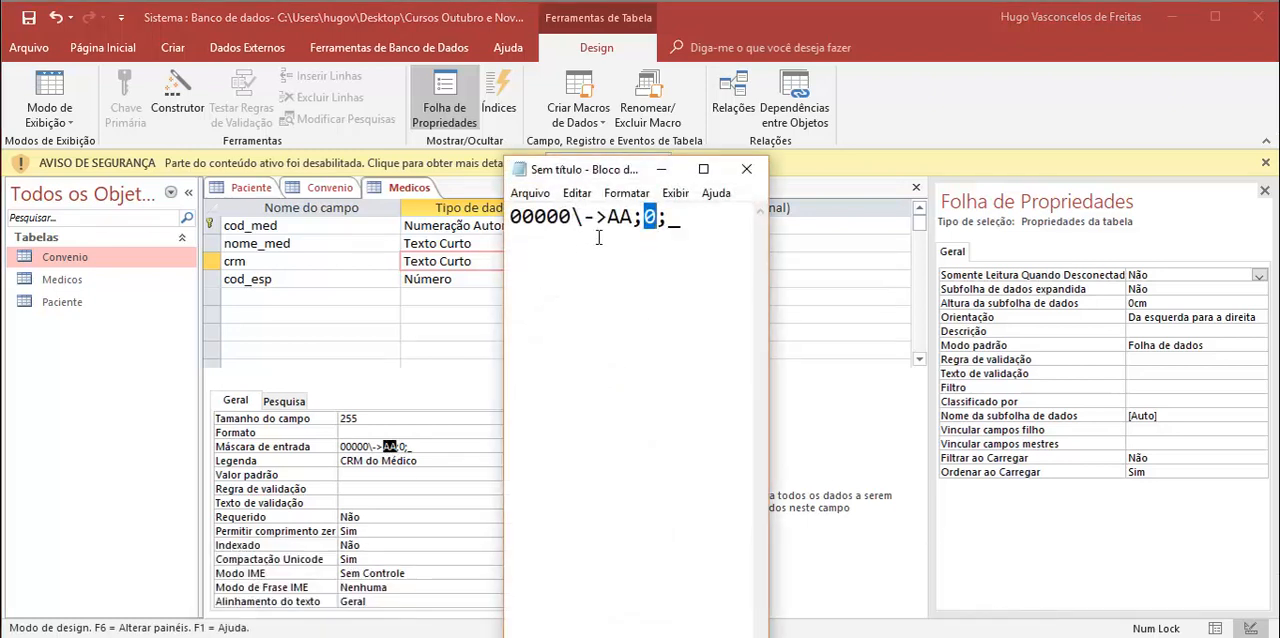
{"action": "left_click_drag", "start_coordinate": [606, 217], "coordinate": [716, 218]}
{"action": "left_click_drag", "start_coordinate": [510, 217], "coordinate": [570, 220]}
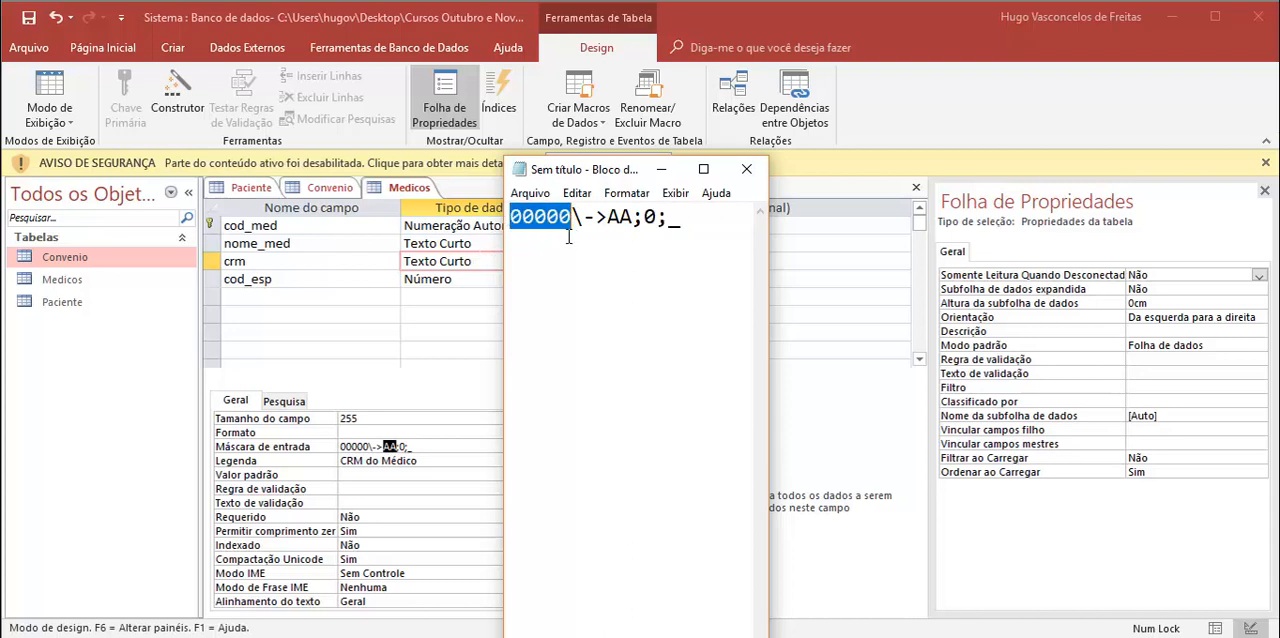
{"action": "left_click_drag", "start_coordinate": [607, 218], "coordinate": [632, 218]}
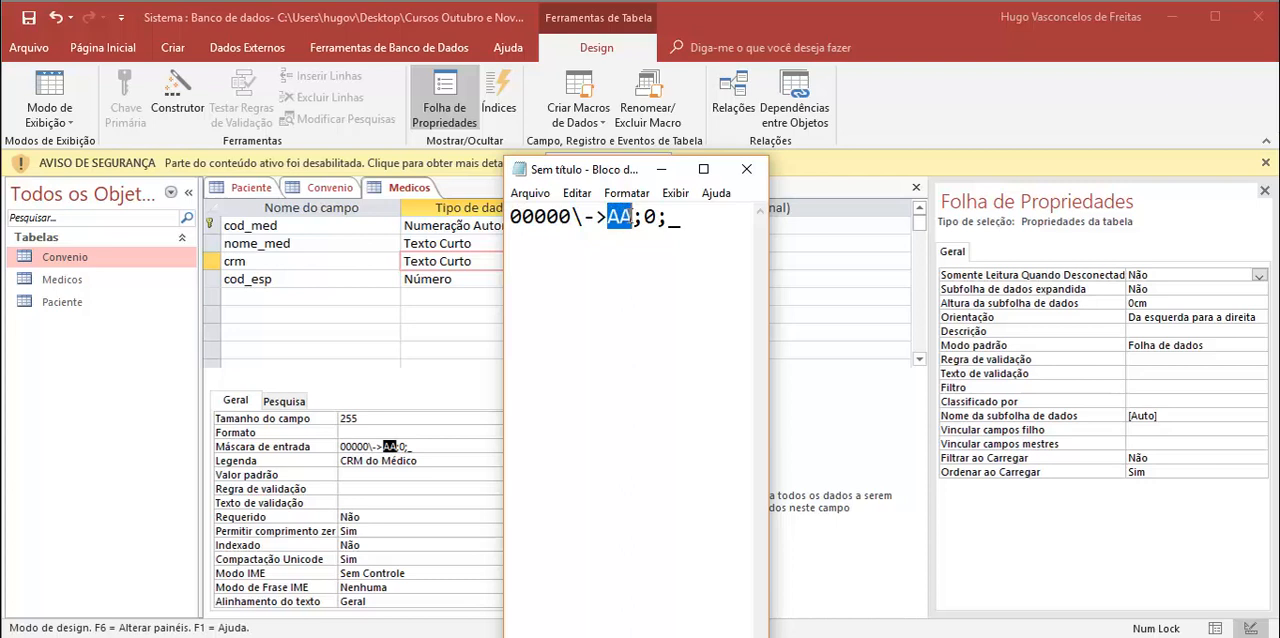
{"action": "left_click", "coordinate": [661, 169]}
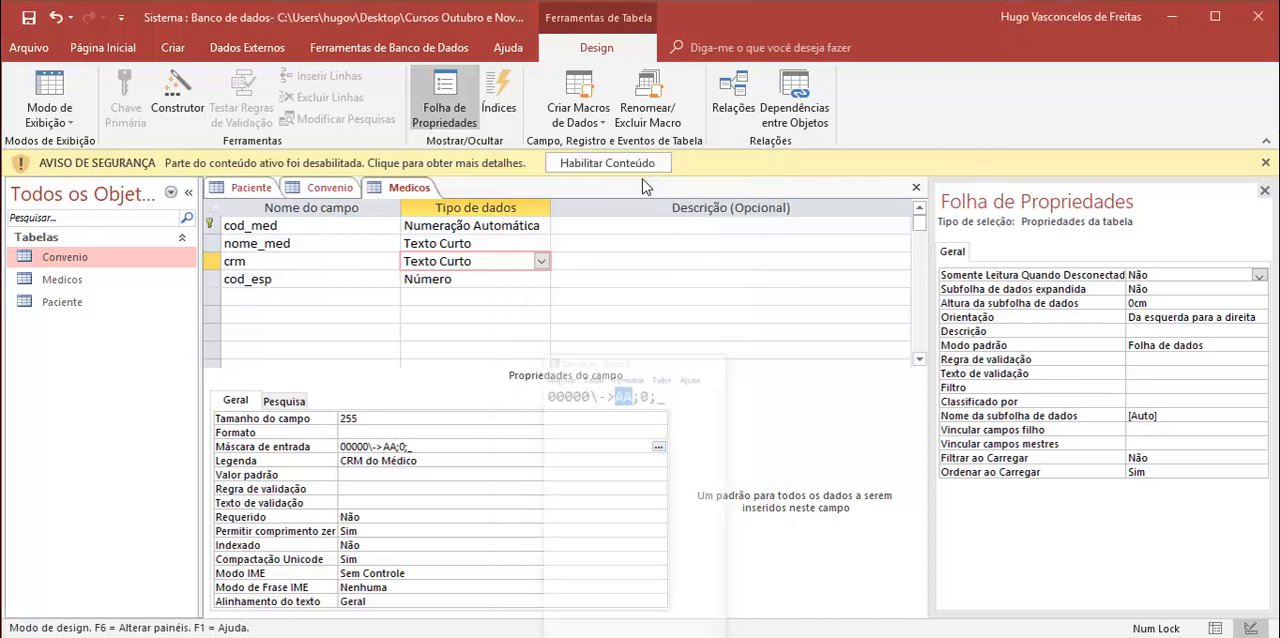
Step: Review the data types and properties of the cod_esp, crm, nome_med and cod_med fields in the Medicos table
{"action": "left_click", "coordinate": [455, 280]}
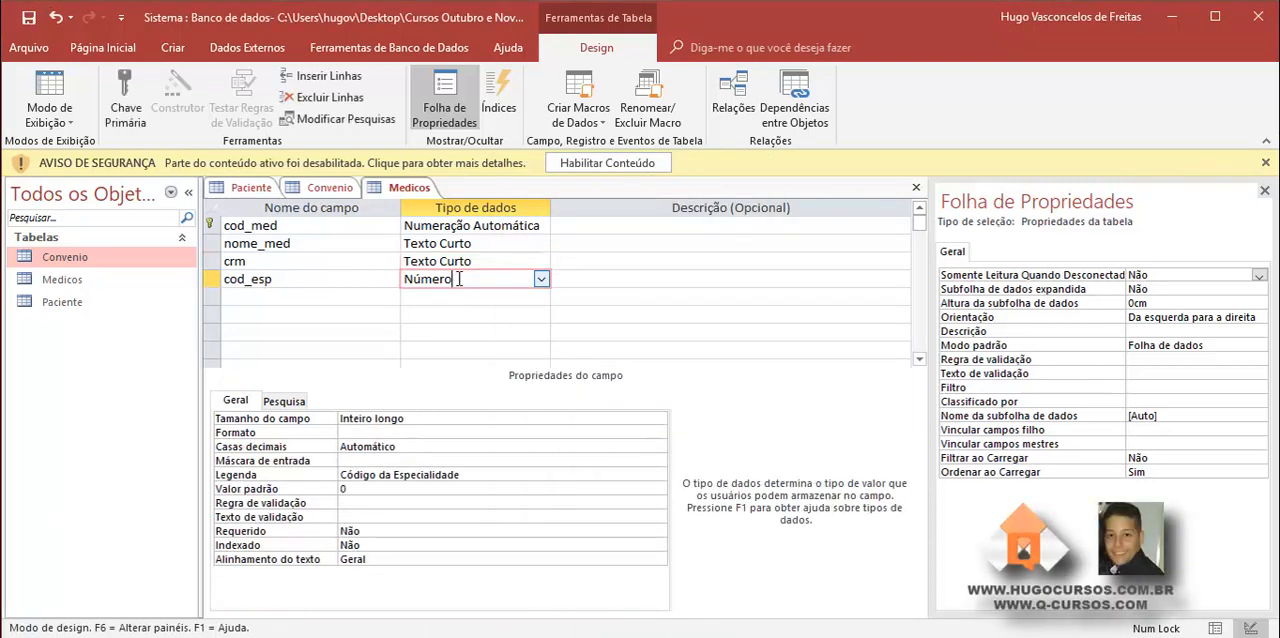
{"action": "left_click", "coordinate": [470, 262]}
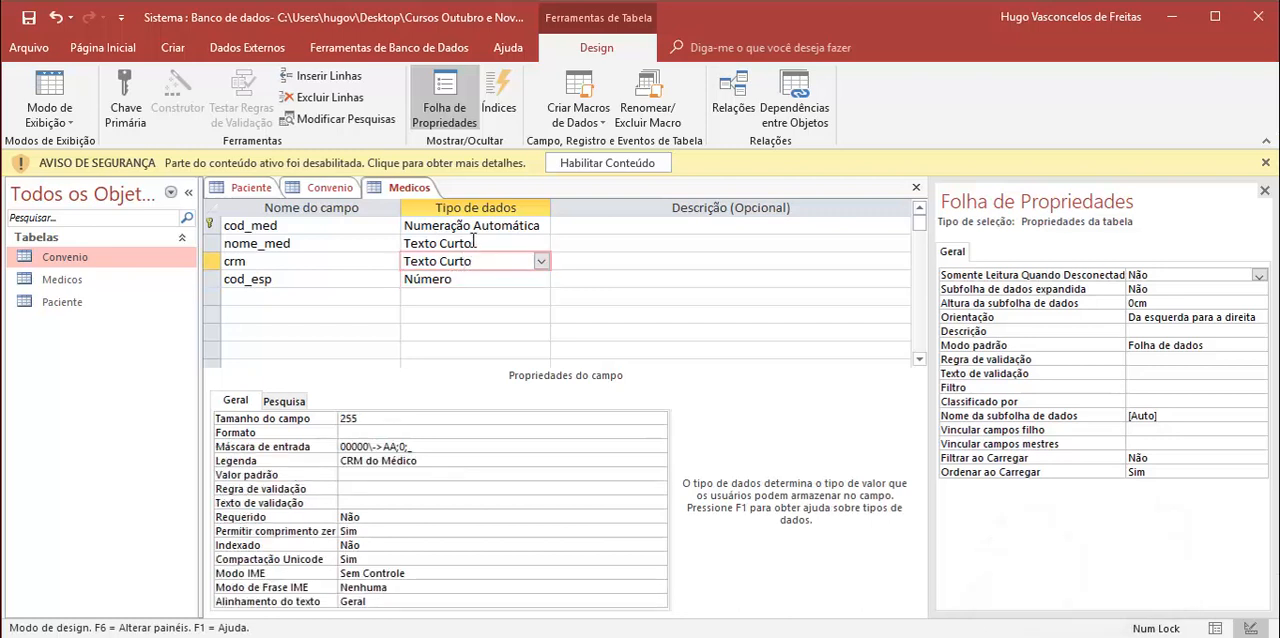
{"action": "left_click", "coordinate": [474, 243]}
{"action": "left_click", "coordinate": [483, 226]}
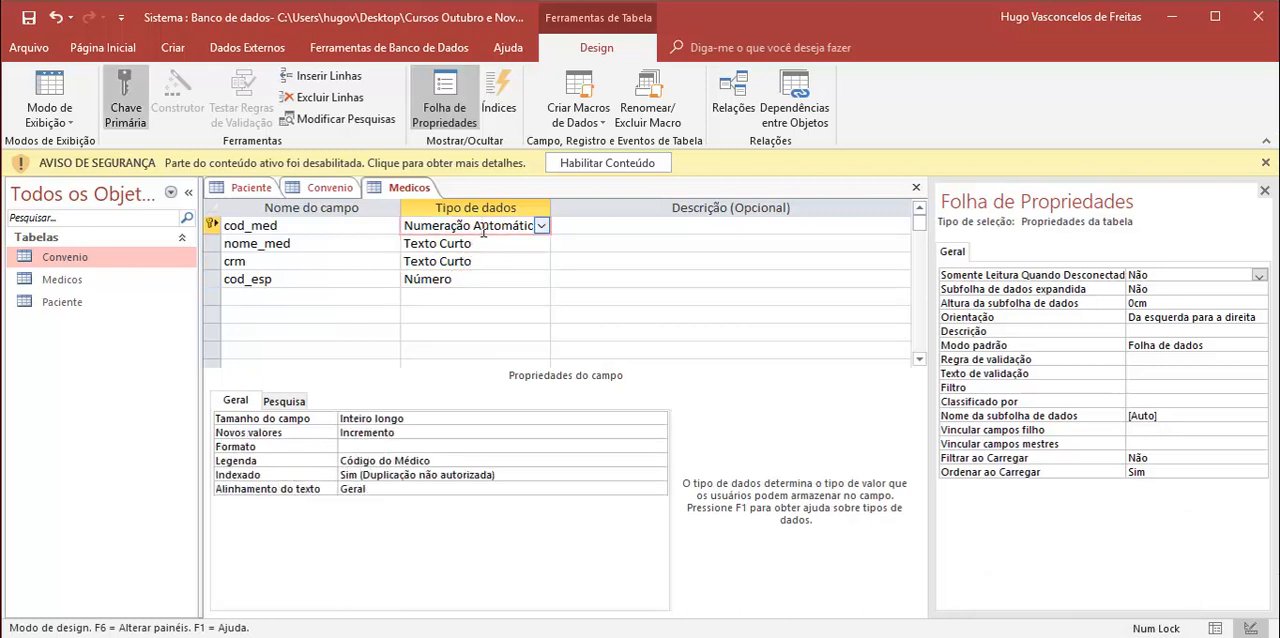
{"action": "left_click", "coordinate": [471, 262]}
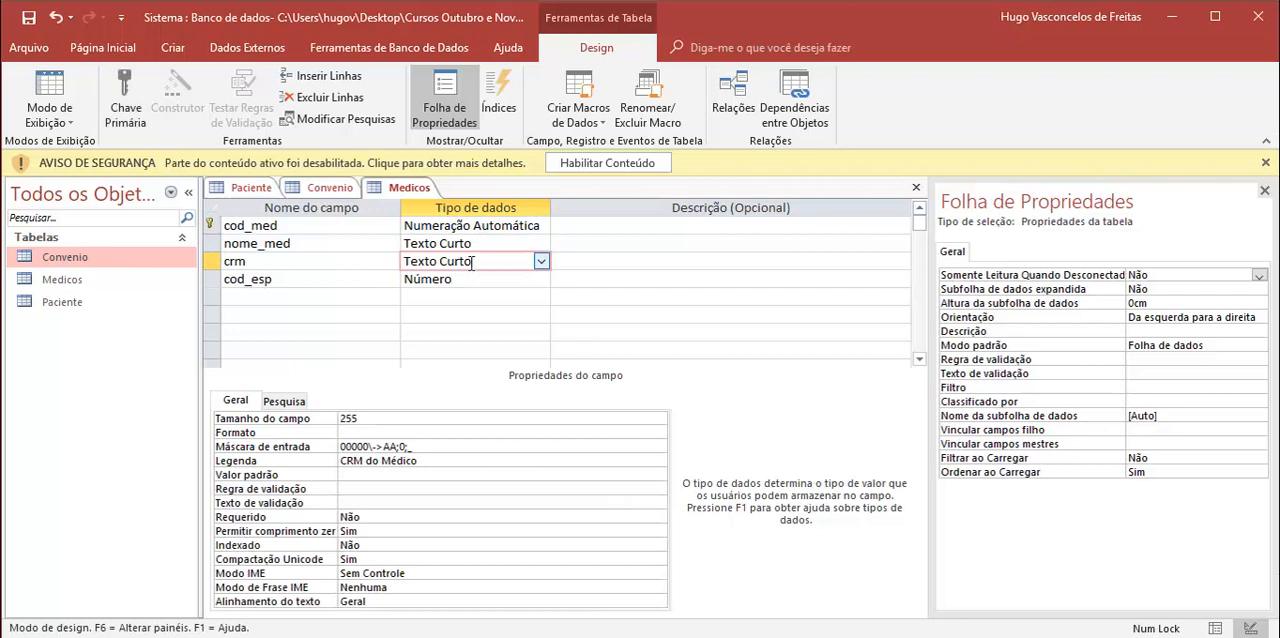
{"action": "left_click", "coordinate": [470, 226]}
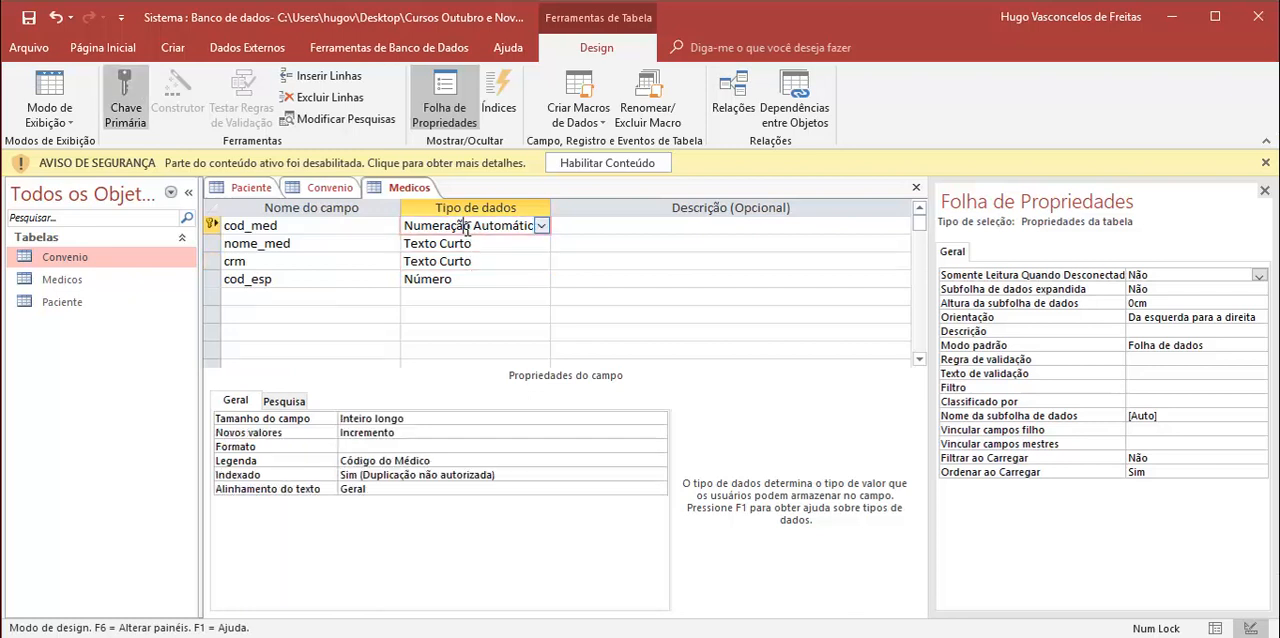
Step: Make the crm field required by setting Requerido to Sim, and save the Medicos table
{"action": "left_click", "coordinate": [471, 262]}
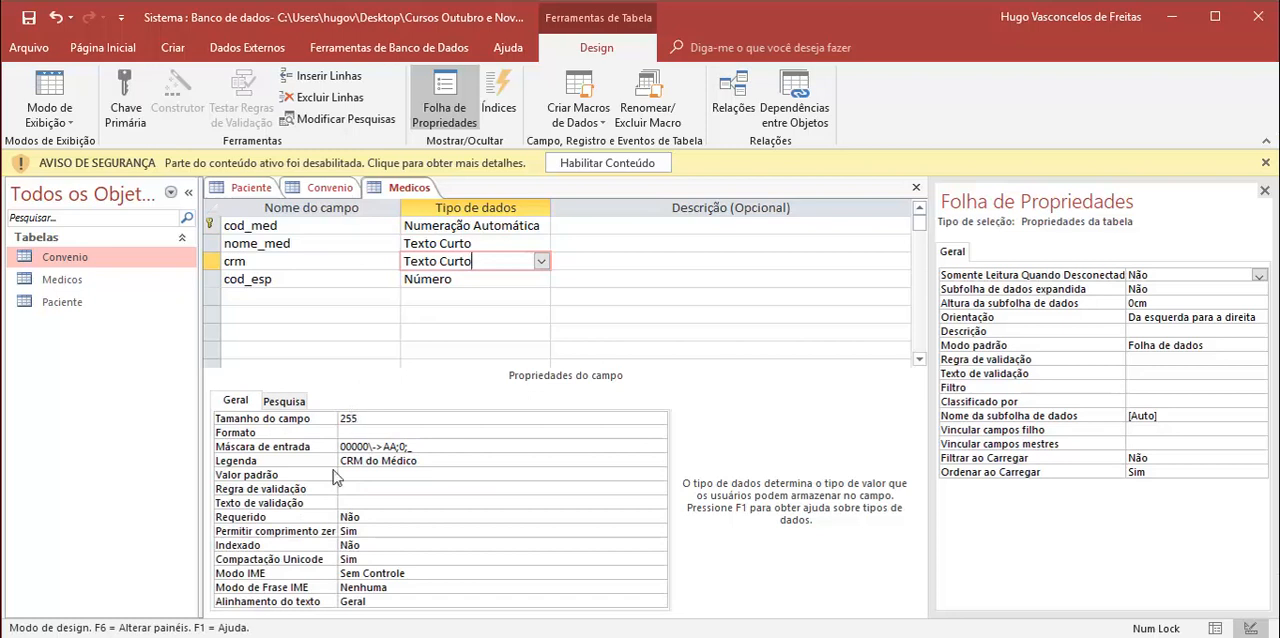
{"action": "left_click", "coordinate": [396, 517]}
{"action": "left_click", "coordinate": [659, 518]}
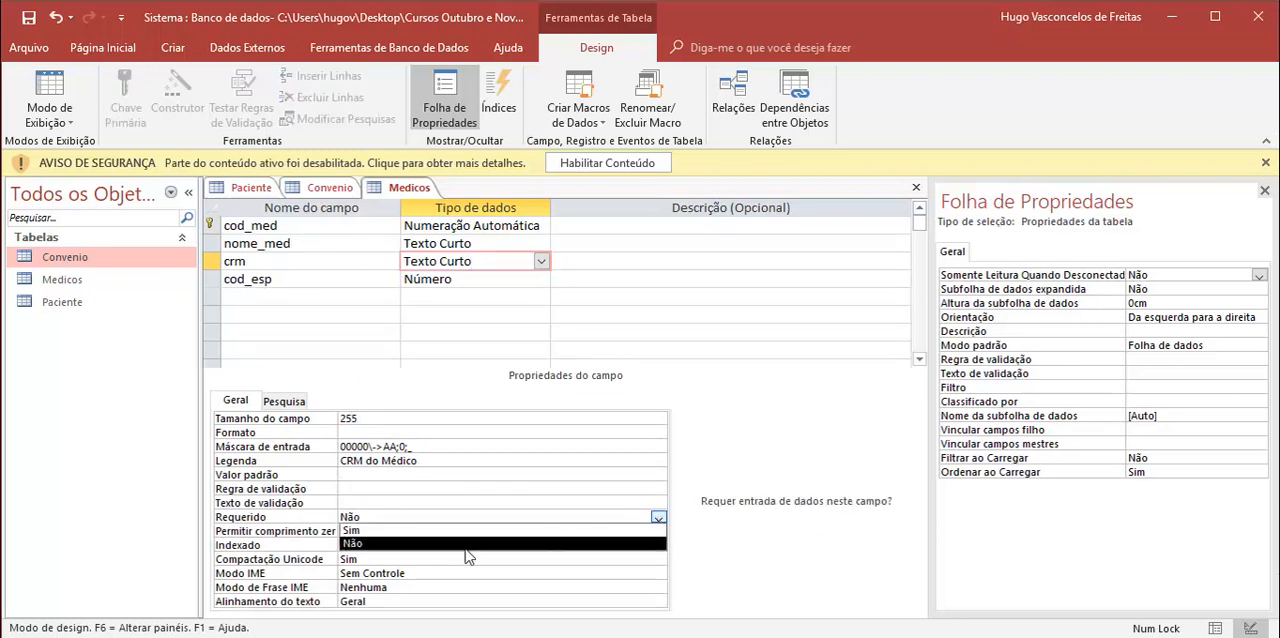
{"action": "left_click", "coordinate": [425, 530]}
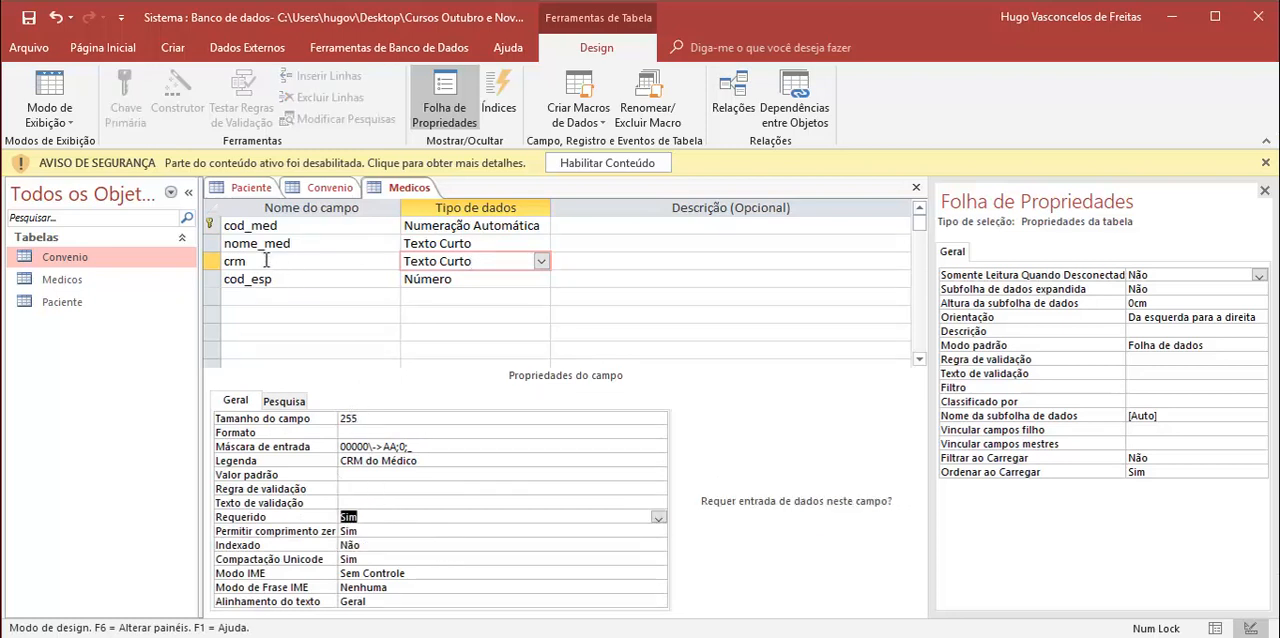
{"action": "right_click", "coordinate": [408, 189]}
{"action": "left_click", "coordinate": [415, 199]}
Step: Give the cod_conv field in the Convenio table the caption "Código do Convênio" and save the table
{"action": "left_click", "coordinate": [331, 189]}
{"action": "left_click", "coordinate": [456, 225]}
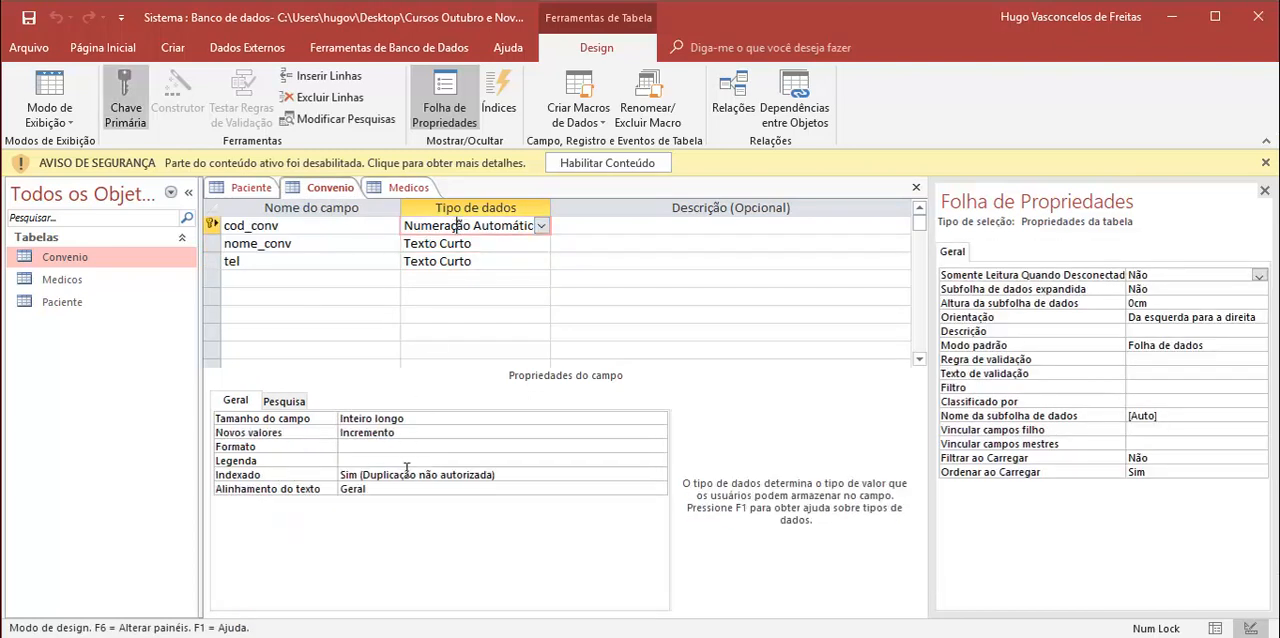
{"action": "left_click", "coordinate": [385, 456]}
{"action": "type", "text": "C"}
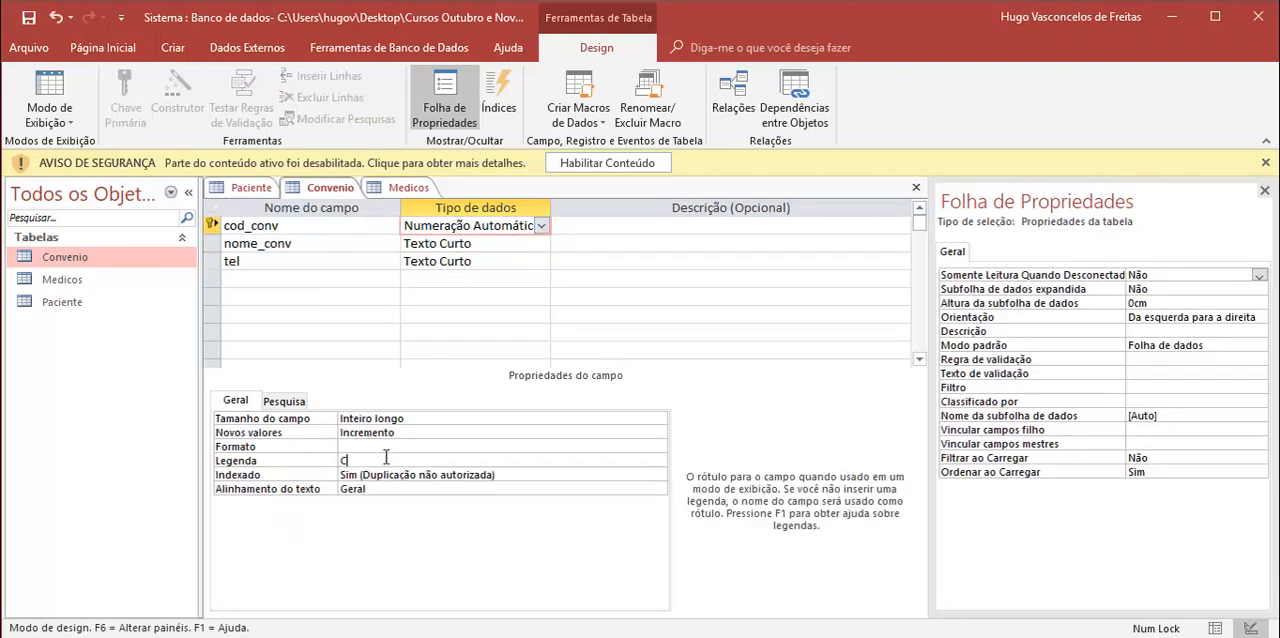
{"action": "type", "text": "ódigo do Vo"}
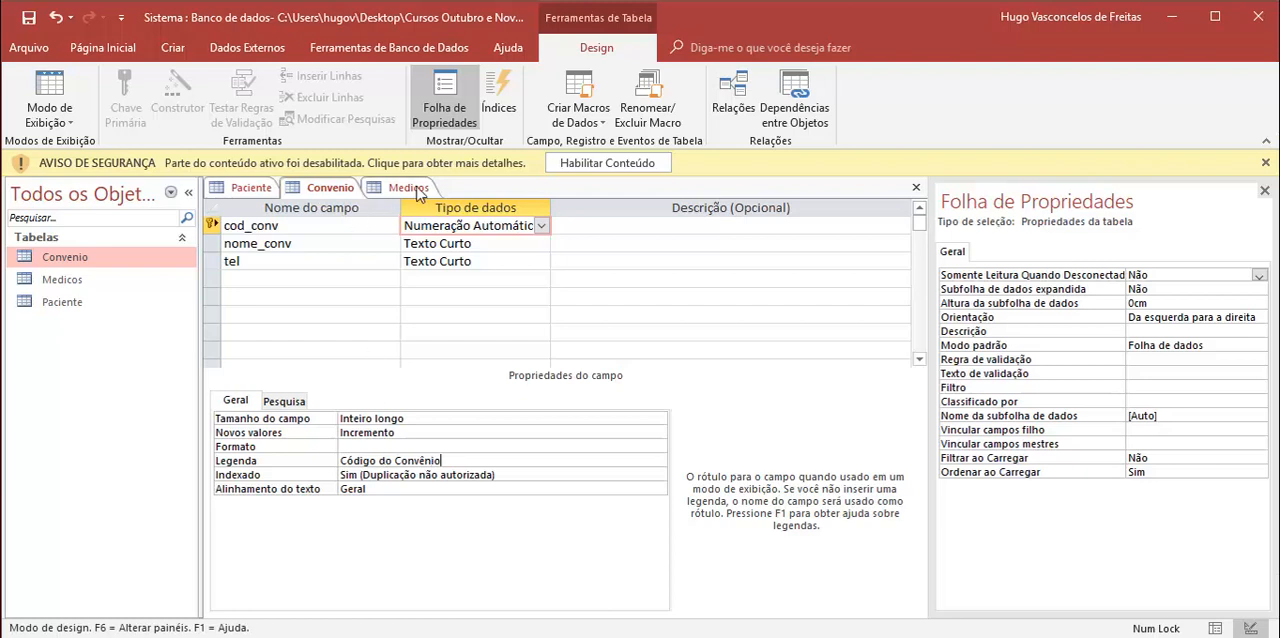
{"action": "right_click", "coordinate": [336, 188]}
{"action": "left_click", "coordinate": [370, 200]}
Step: Create a new table and start saving it with Especialidade as its name
{"action": "left_click", "coordinate": [390, 190]}
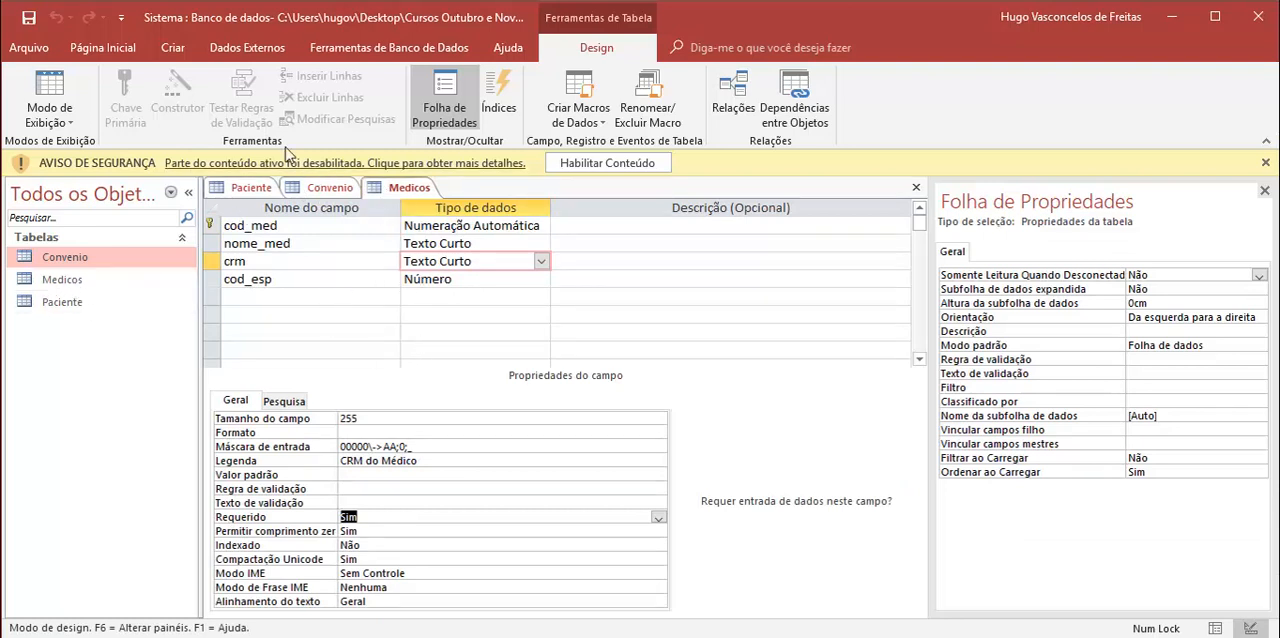
{"action": "left_click", "coordinate": [165, 47]}
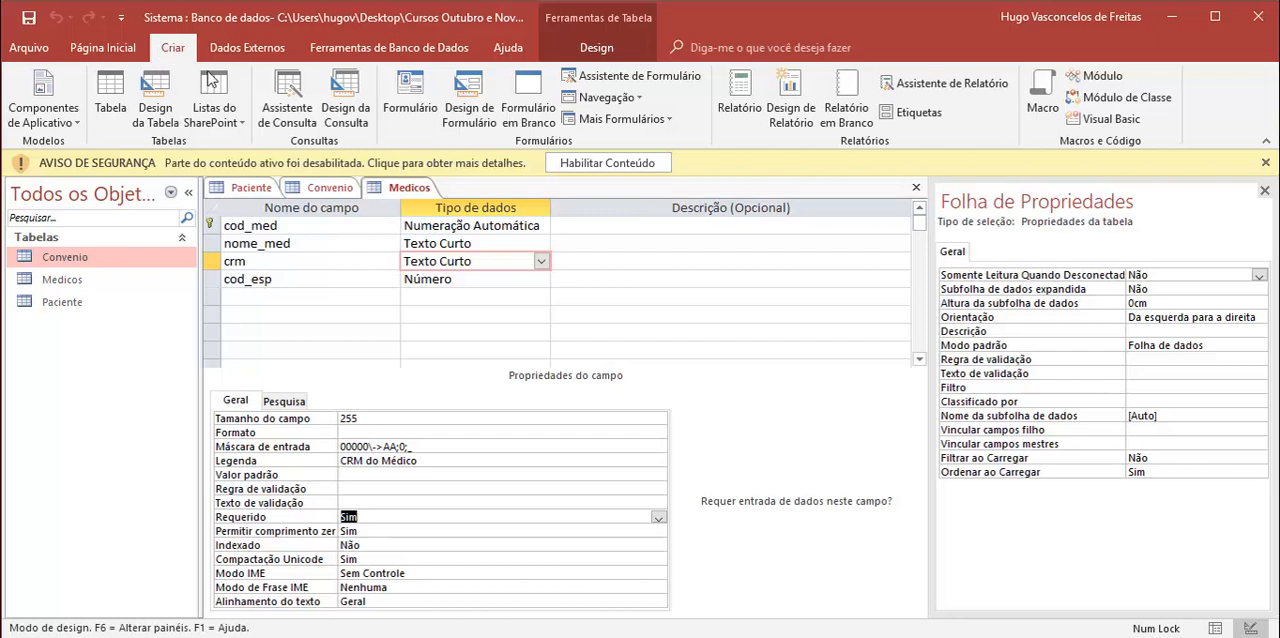
{"action": "left_click", "coordinate": [110, 98]}
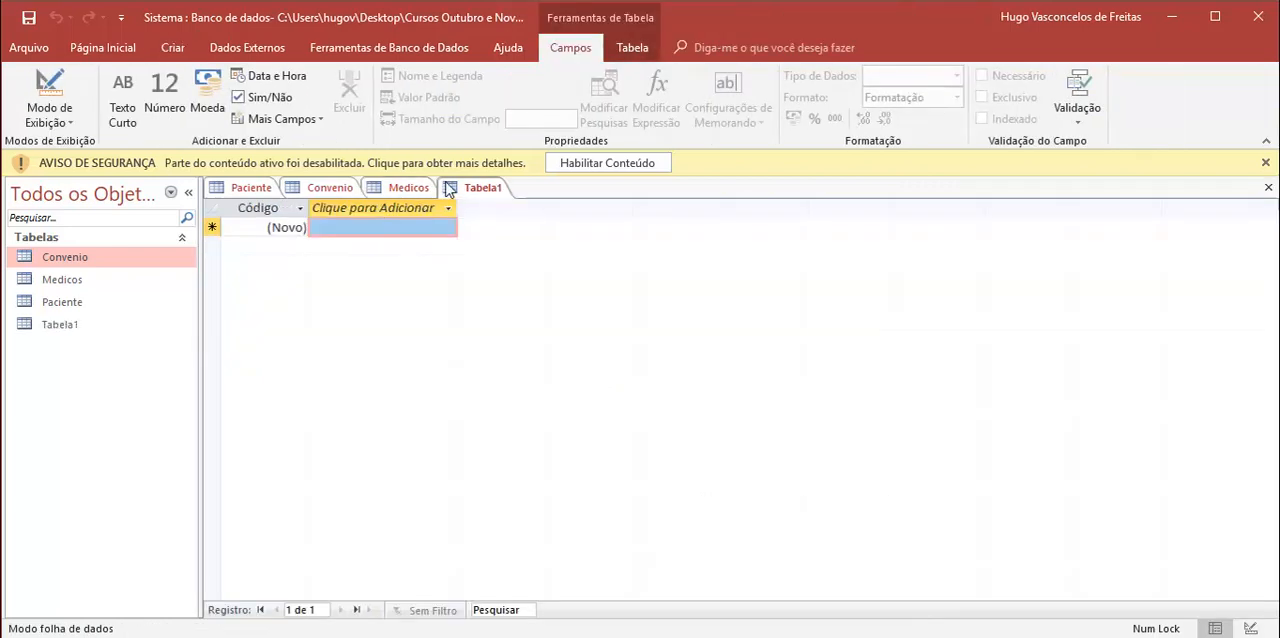
{"action": "right_click", "coordinate": [449, 190]}
{"action": "left_click", "coordinate": [512, 197]}
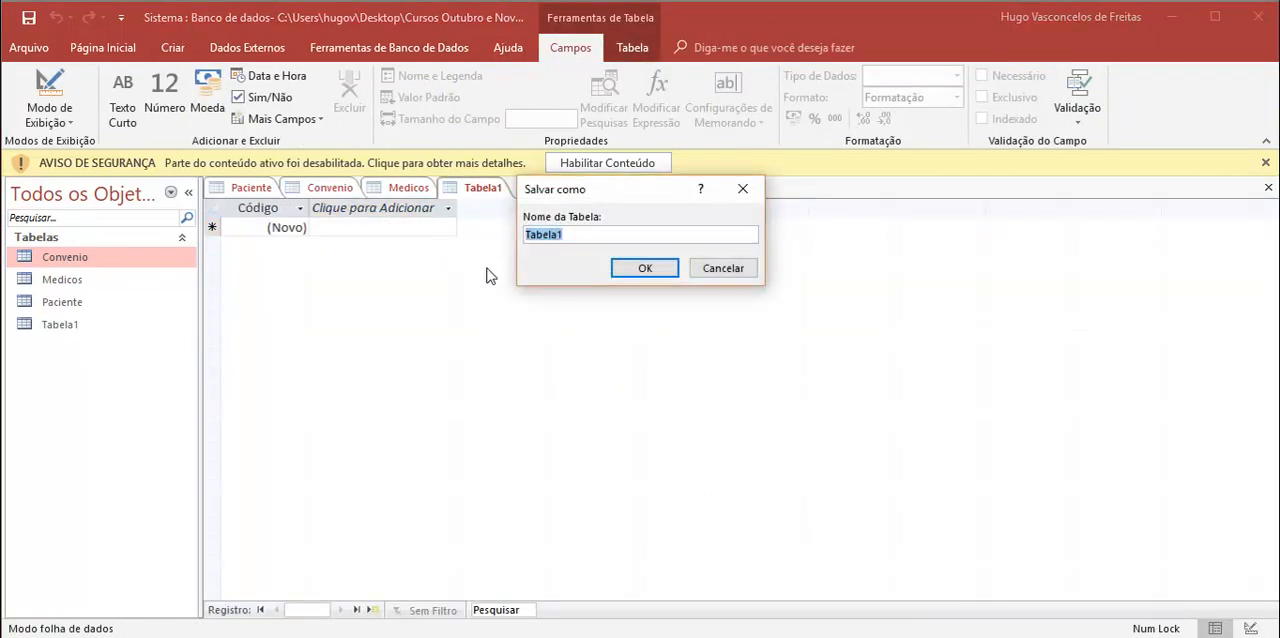
{"action": "type", "text": "W"}
{"action": "type", "text": "specialidade"}
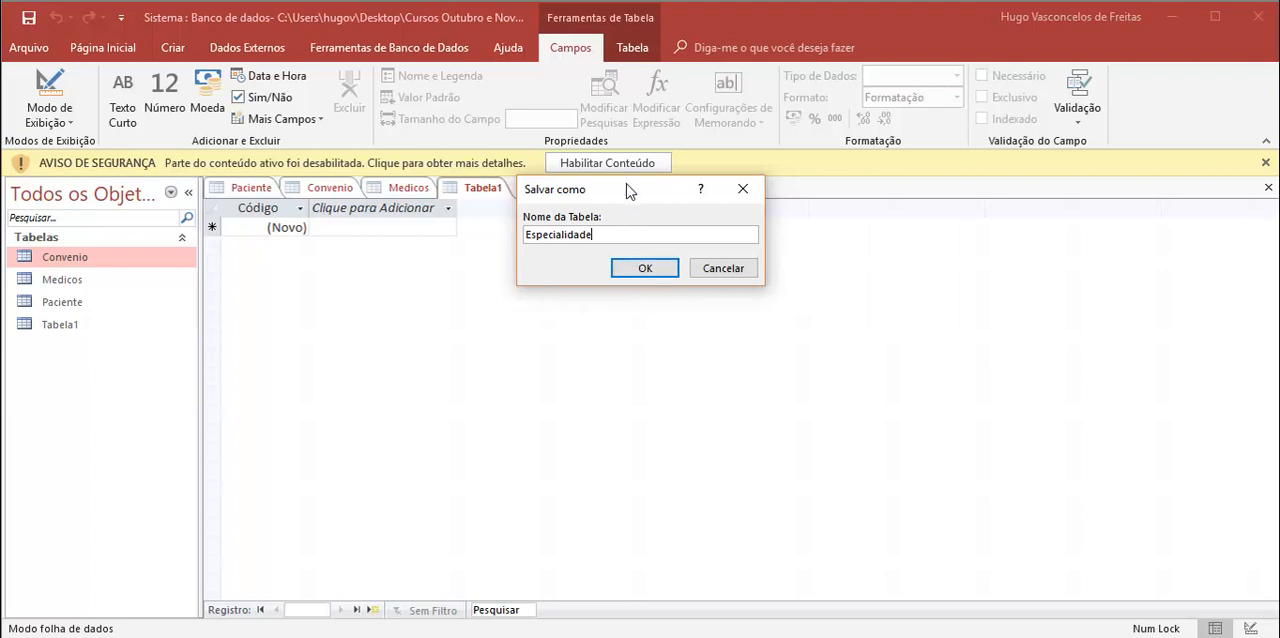
Step: Make the new table's name plural, Especialidades, and confirm saving it
{"action": "left_click_drag", "start_coordinate": [627, 190], "coordinate": [382, 278]}
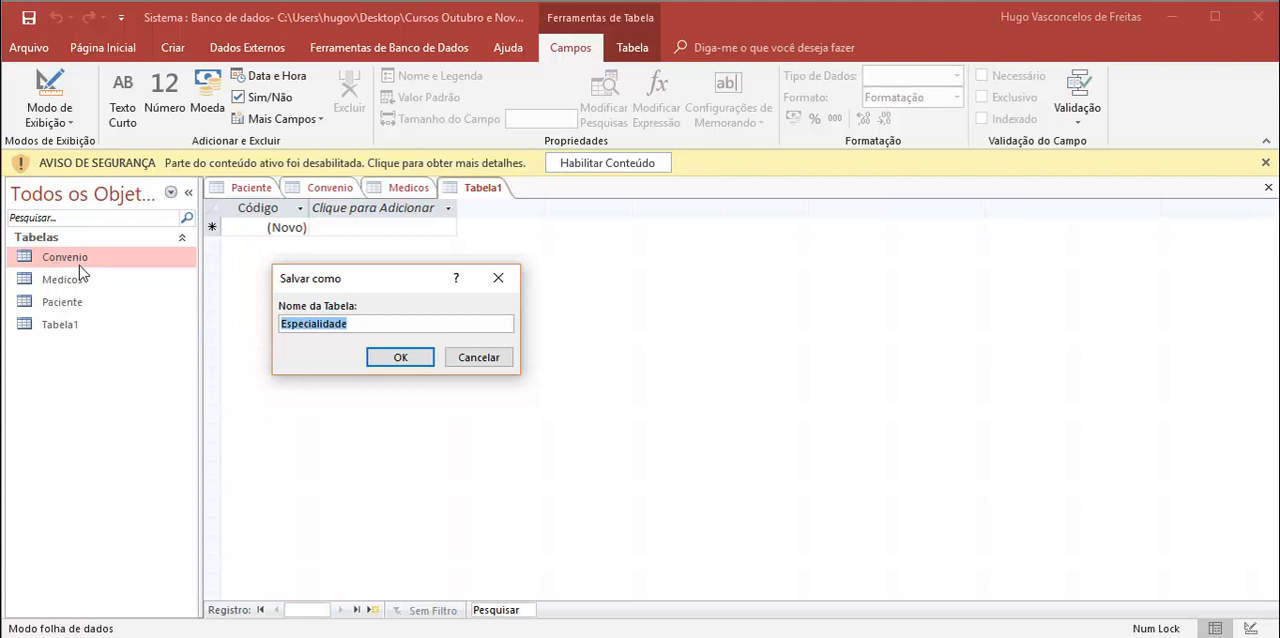
{"action": "left_click", "coordinate": [355, 324]}
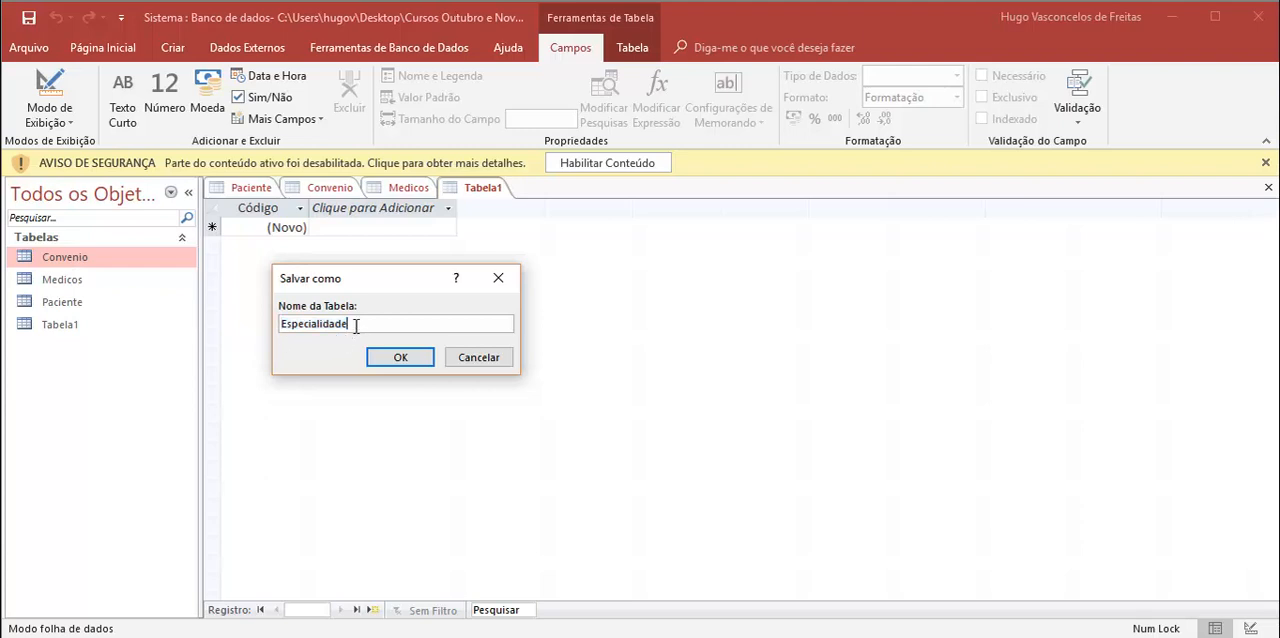
{"action": "left_click_drag", "start_coordinate": [340, 279], "coordinate": [434, 278]}
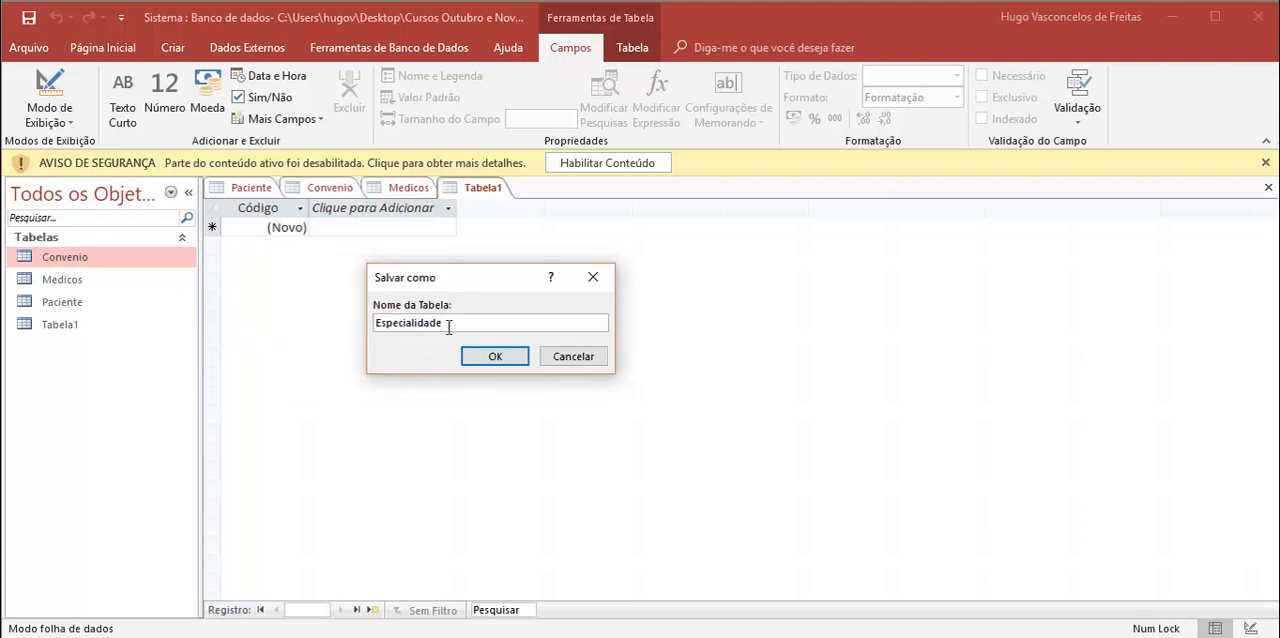
{"action": "type", "text": "s"}
{"action": "left_click_drag", "start_coordinate": [446, 323], "coordinate": [364, 317]}
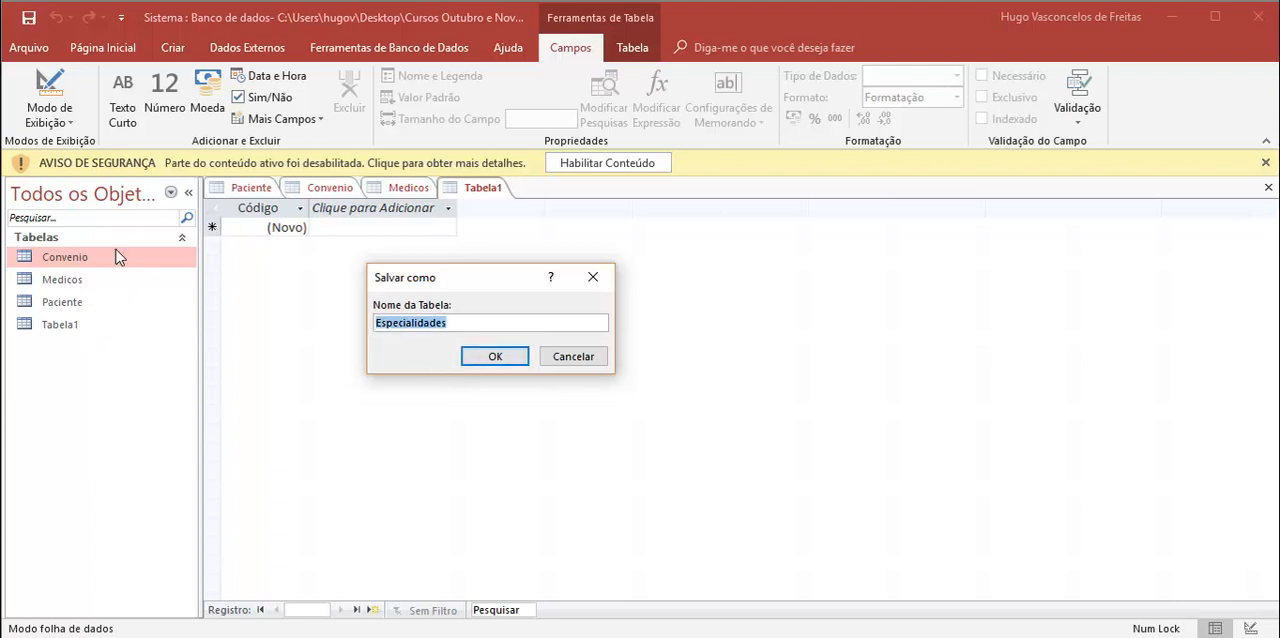
{"action": "left_click", "coordinate": [494, 357]}
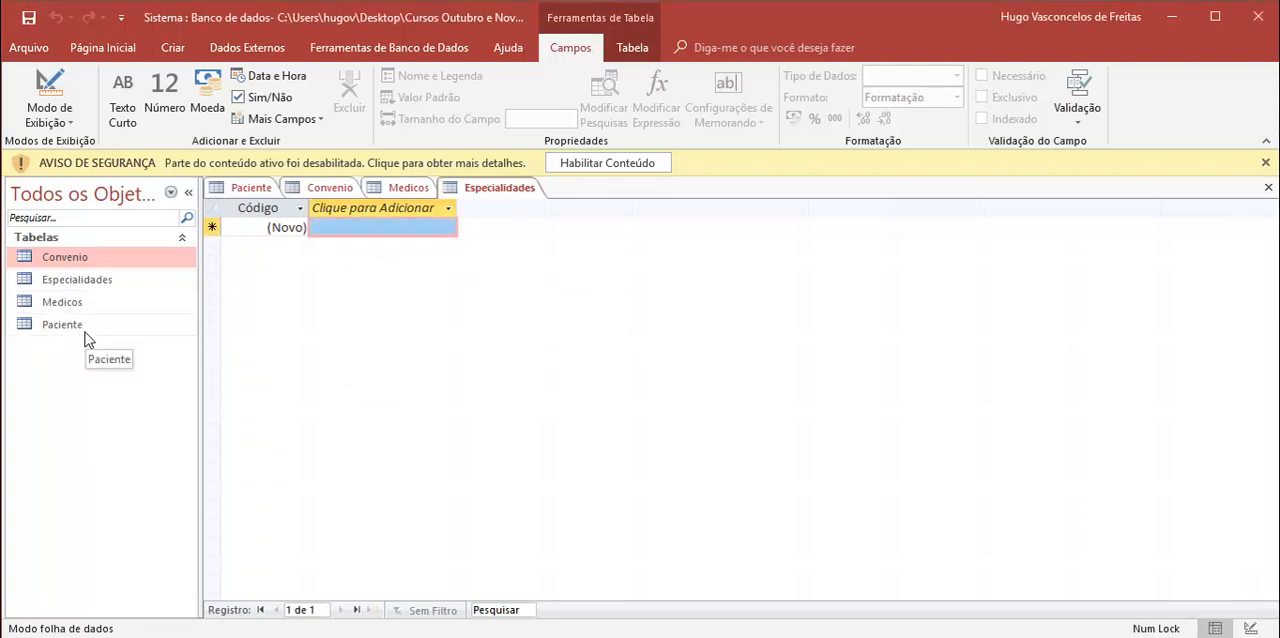
Step: Try to rename the Convenio table while it is still open
{"action": "right_click", "coordinate": [69, 261]}
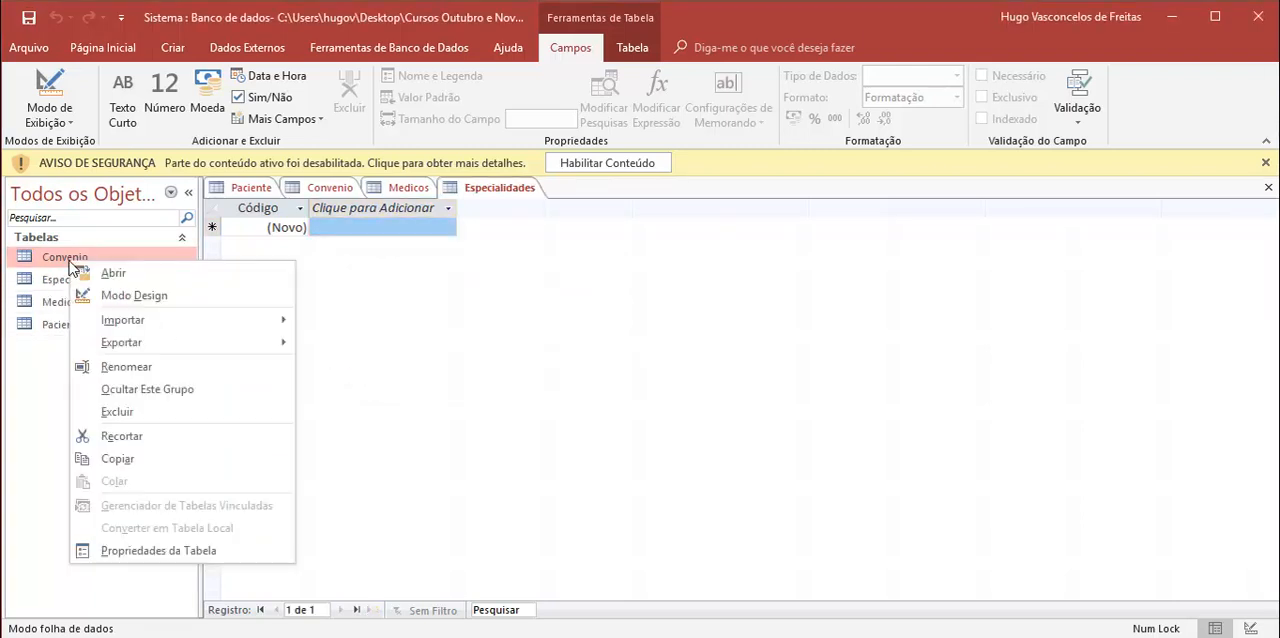
{"action": "left_click", "coordinate": [134, 369]}
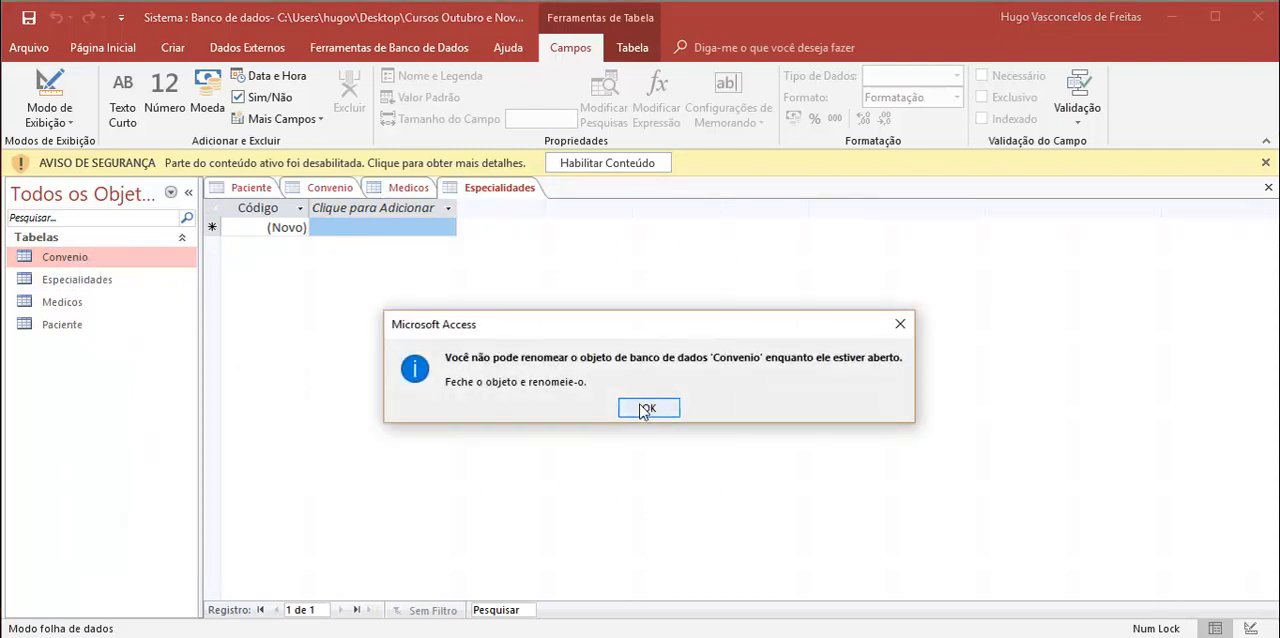
{"action": "left_click", "coordinate": [646, 408]}
Step: Close the open Convenio and Paciente tables
{"action": "left_click", "coordinate": [320, 190]}
{"action": "right_click", "coordinate": [320, 190]}
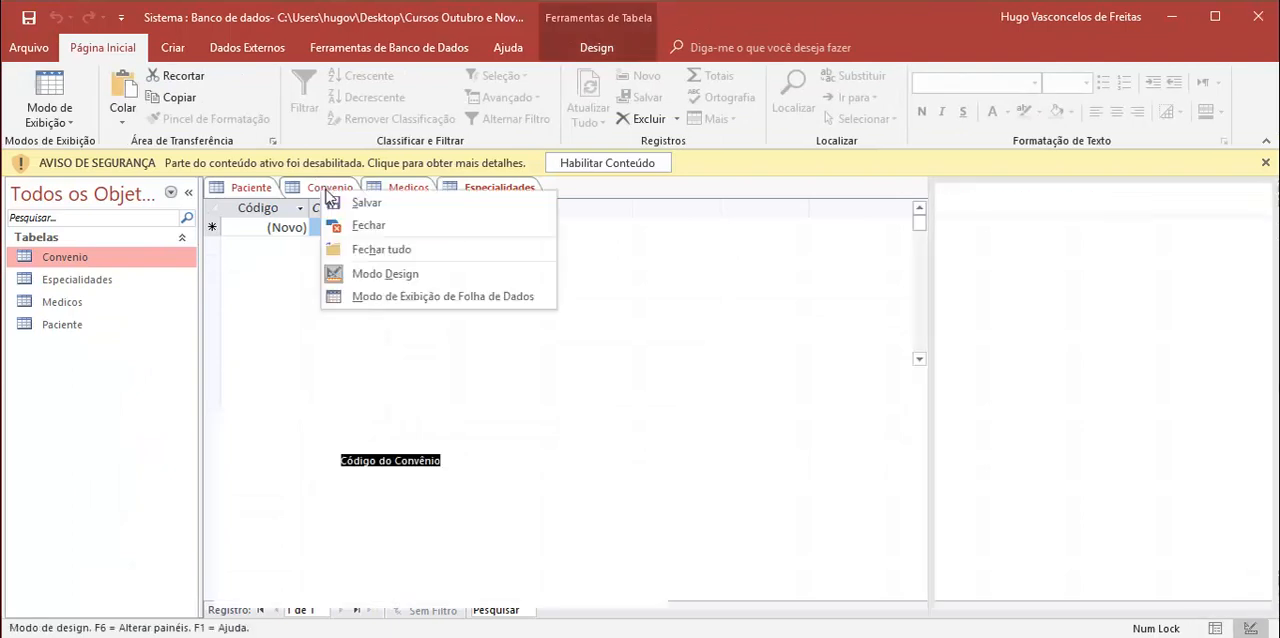
{"action": "left_click", "coordinate": [370, 225]}
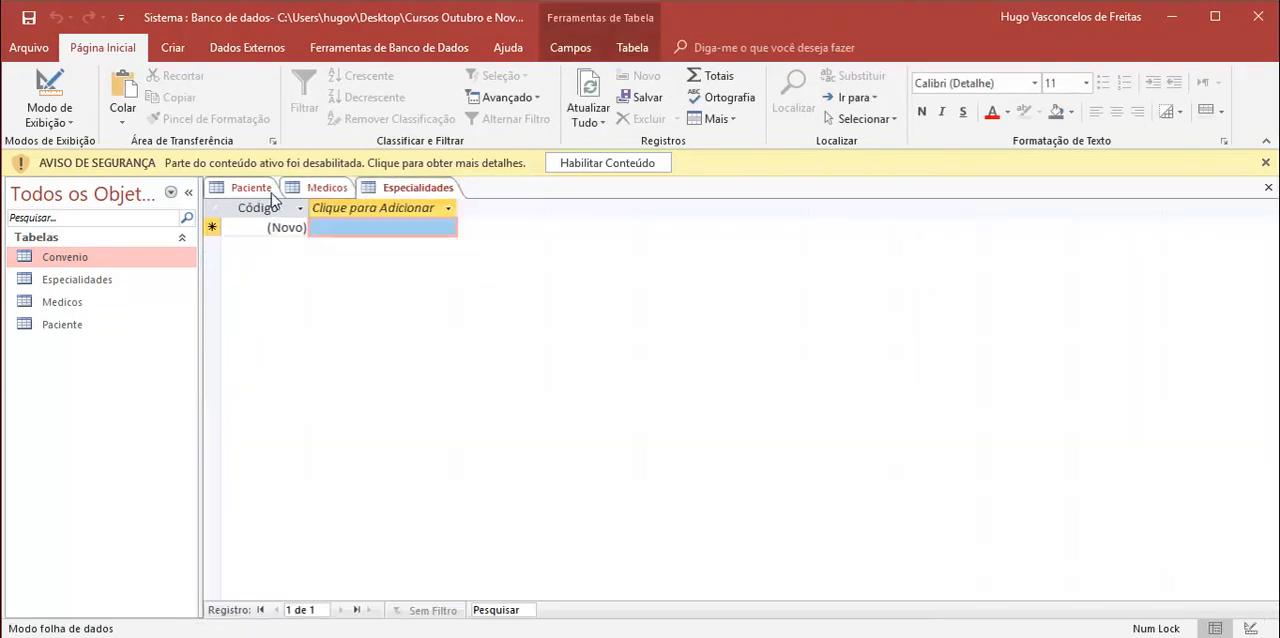
{"action": "right_click", "coordinate": [258, 188]}
{"action": "left_click", "coordinate": [325, 232]}
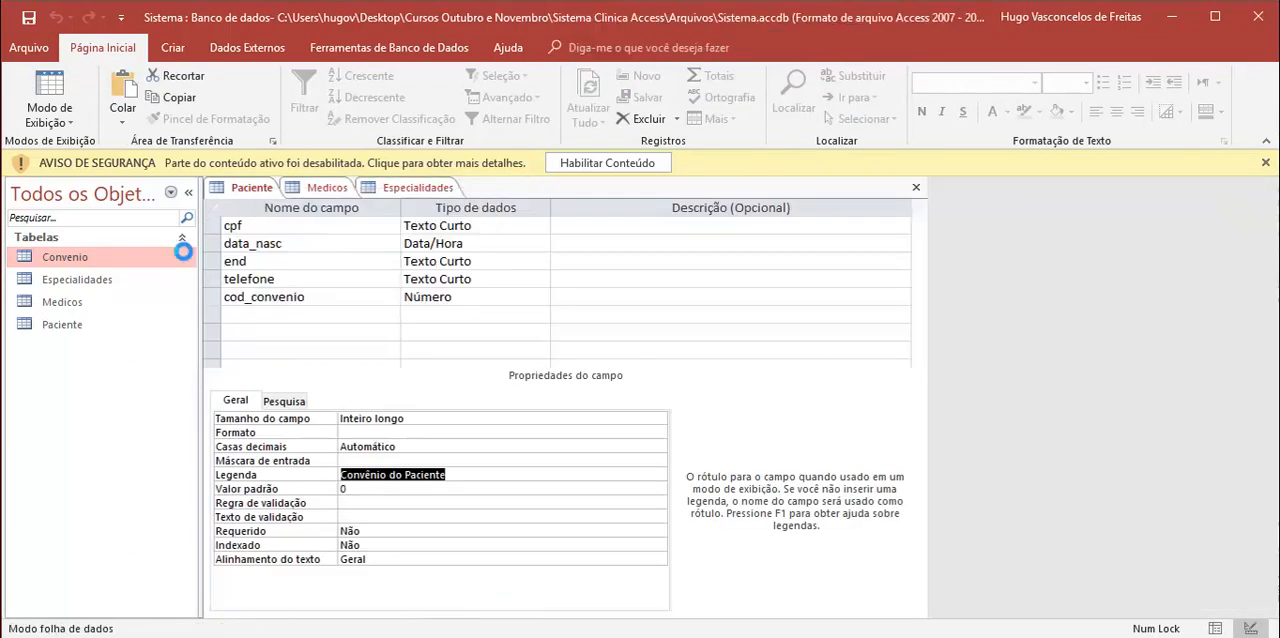
Step: Rename the Convenio table to Convenios
{"action": "right_click", "coordinate": [80, 258]}
{"action": "left_click", "coordinate": [157, 362]}
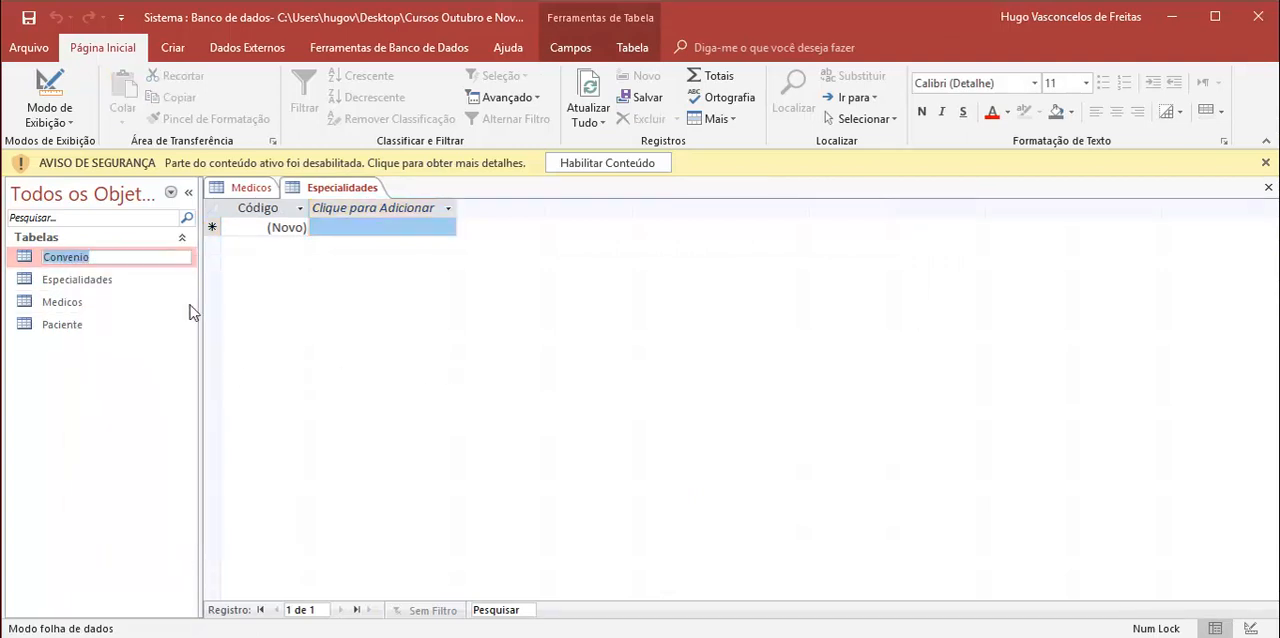
{"action": "left_click", "coordinate": [109, 258]}
{"action": "type", "text": "s"}
{"action": "left_click", "coordinate": [68, 302]}
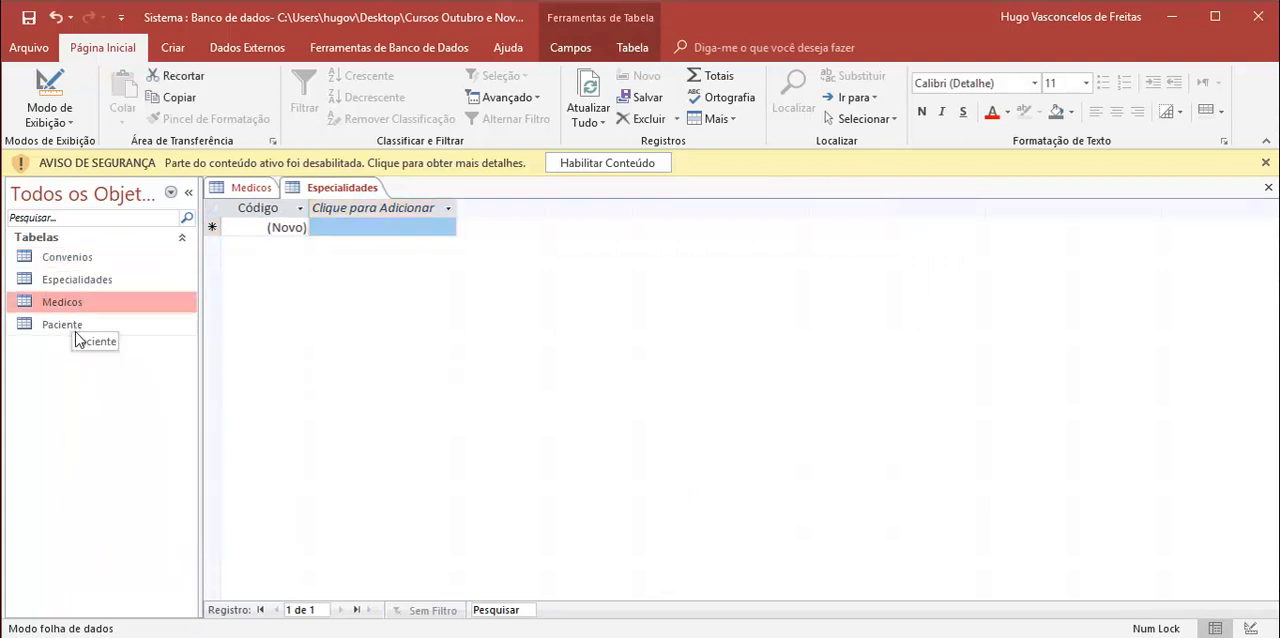
Step: Rename the Paciente table to Pacientes
{"action": "right_click", "coordinate": [67, 325]}
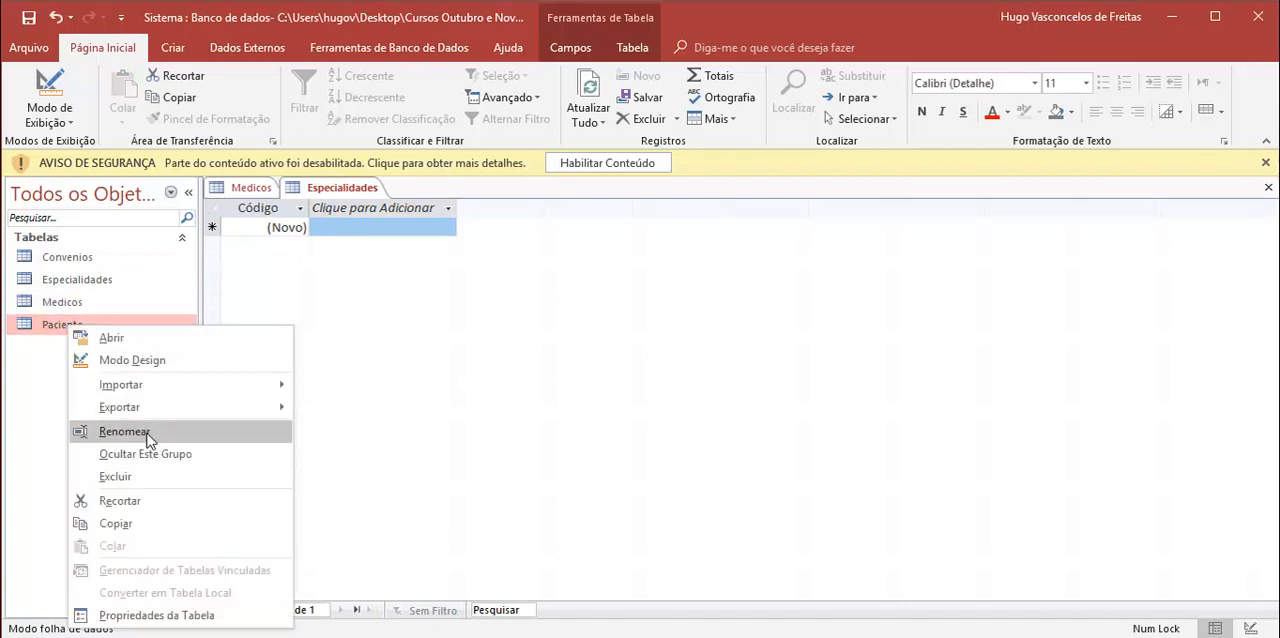
{"action": "left_click", "coordinate": [124, 431]}
{"action": "left_click", "coordinate": [106, 326]}
{"action": "type", "text": "s"}
{"action": "key", "text": "Return"}
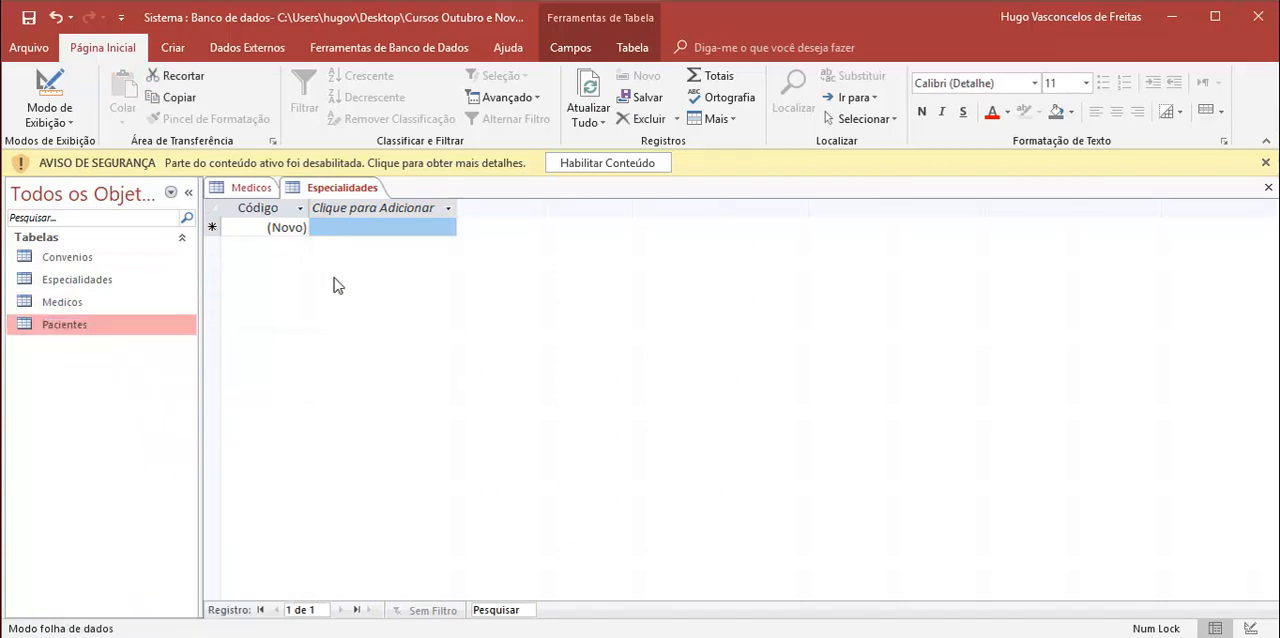
Step: Switch the Especialidades table to Design view and rename its primary key field to cod_esp
{"action": "right_click", "coordinate": [342, 192]}
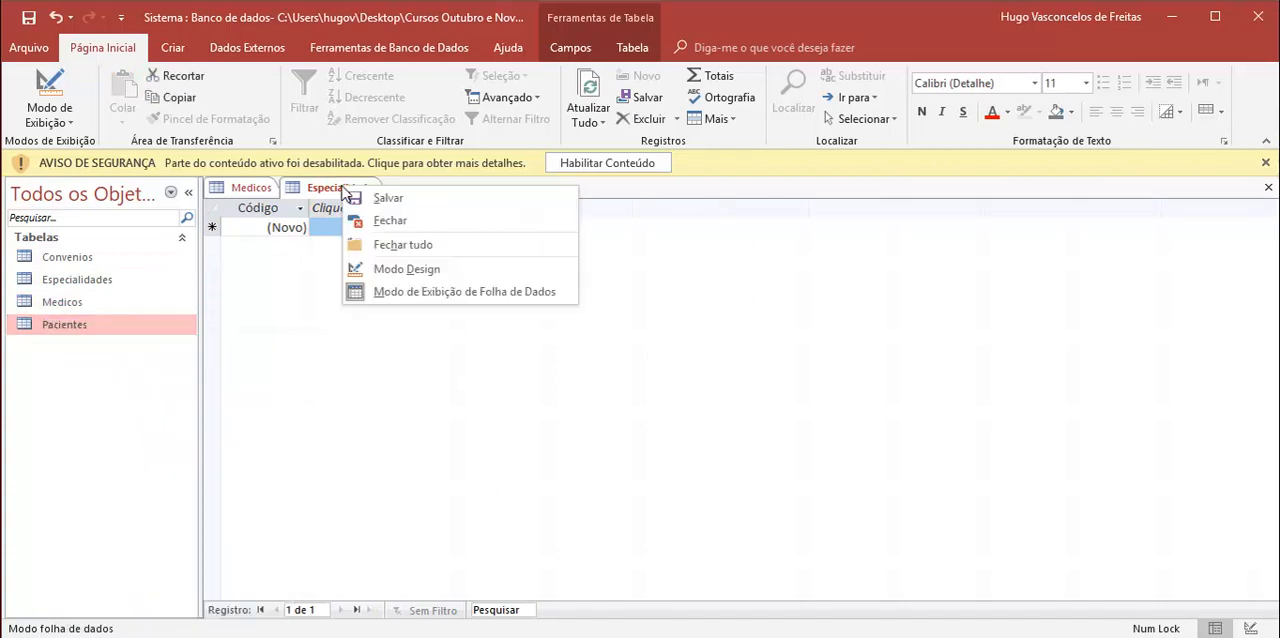
{"action": "left_click", "coordinate": [408, 275]}
{"action": "left_click_drag", "start_coordinate": [265, 231], "coordinate": [208, 235]}
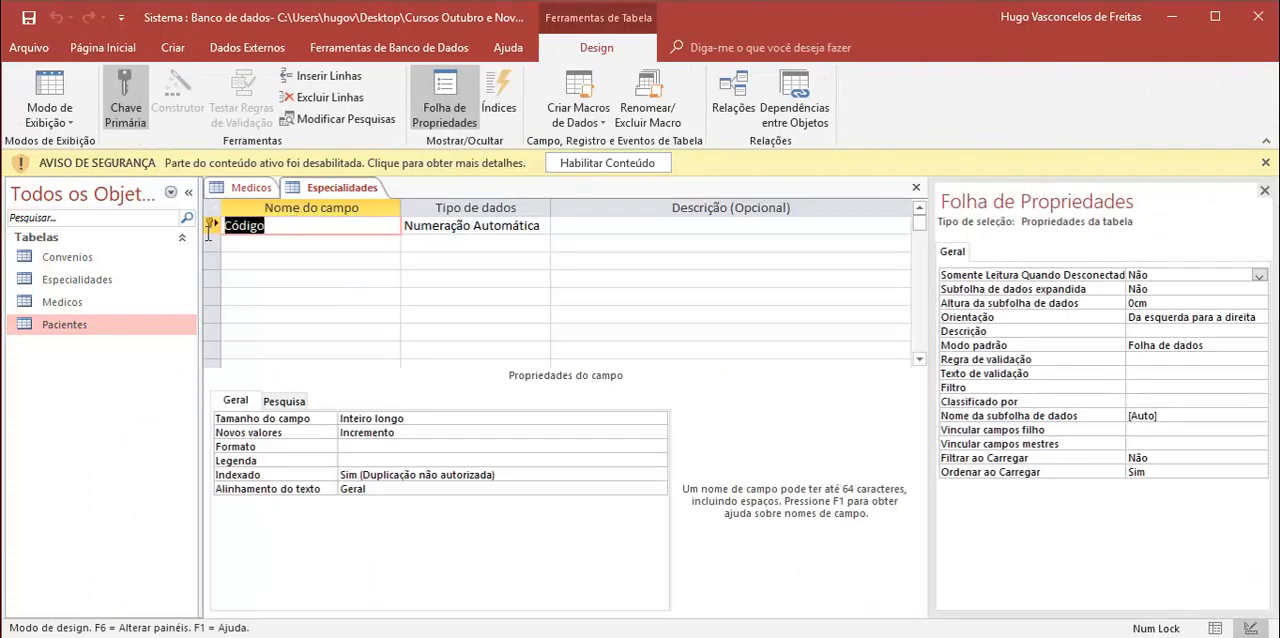
{"action": "type", "text": "cod_"}
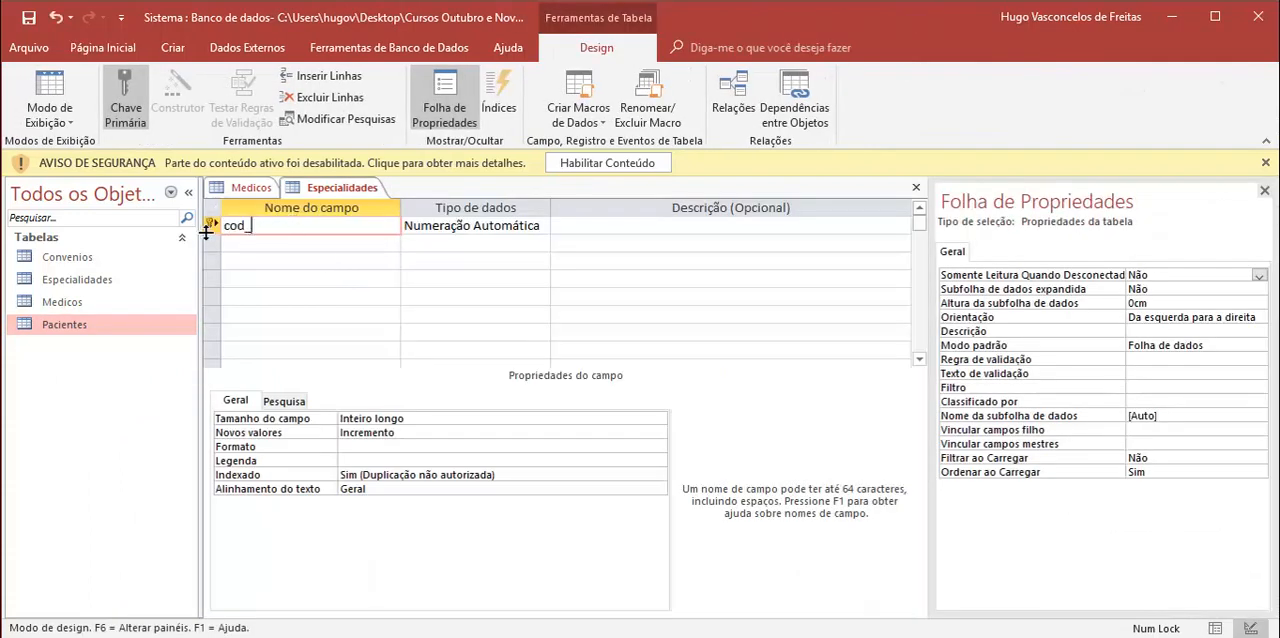
{"action": "type", "text": "esp"}
{"action": "key", "text": "Return"}
{"action": "key", "text": "Return"}
{"action": "key", "text": "Return"}
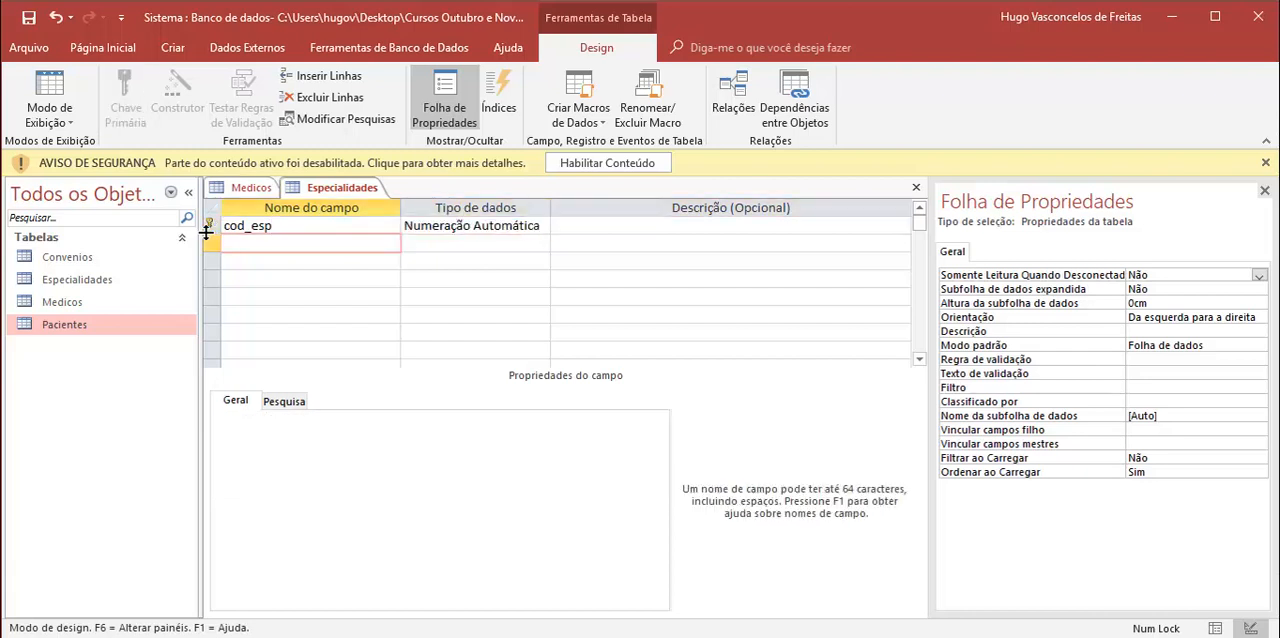
Step: Add a desc_esp field with the Texto Curto data type to the Especialidades table
{"action": "type", "text": "desc_espe"}
{"action": "key", "text": "BackSpace"}
{"action": "key", "text": "Tab"}
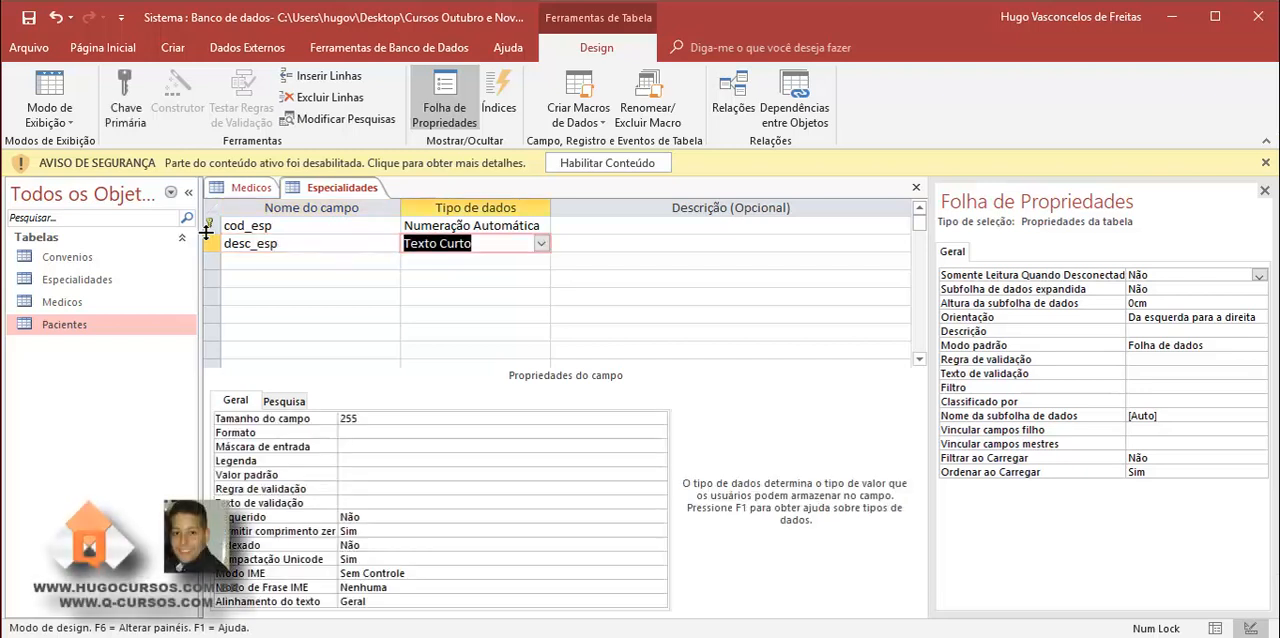
{"action": "key", "text": "Tab"}
{"action": "key", "text": "Tab"}
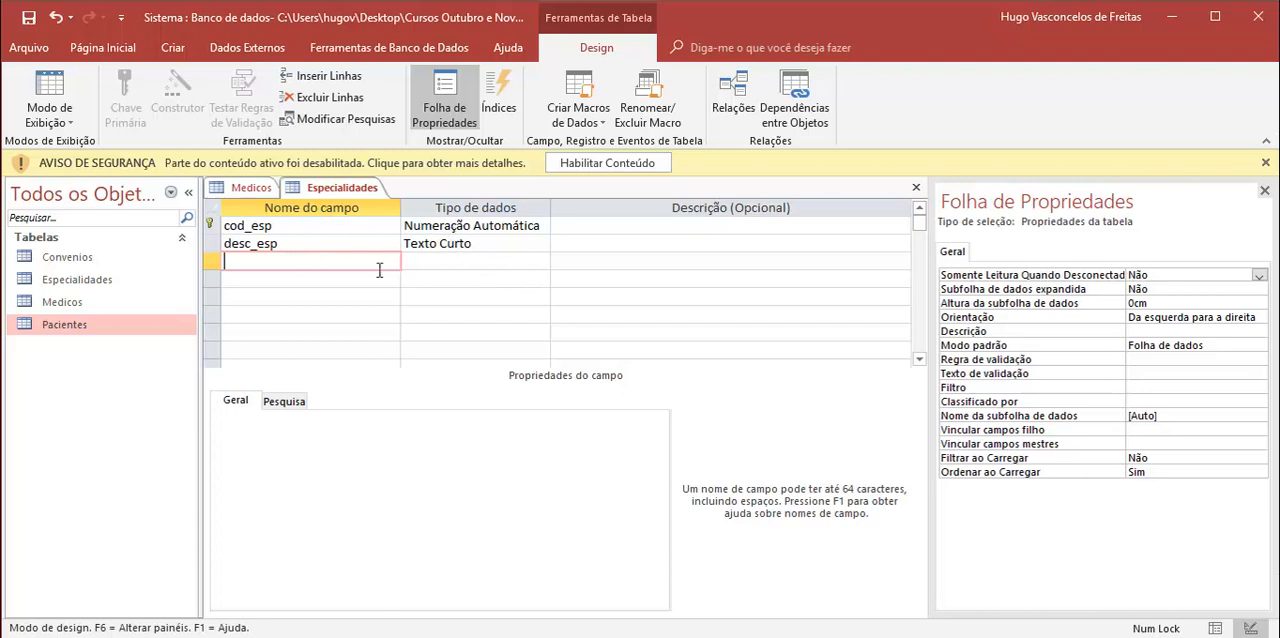
Step: Set the caption of the cod_esp field to "Código da Especialidade"
{"action": "left_click", "coordinate": [381, 226]}
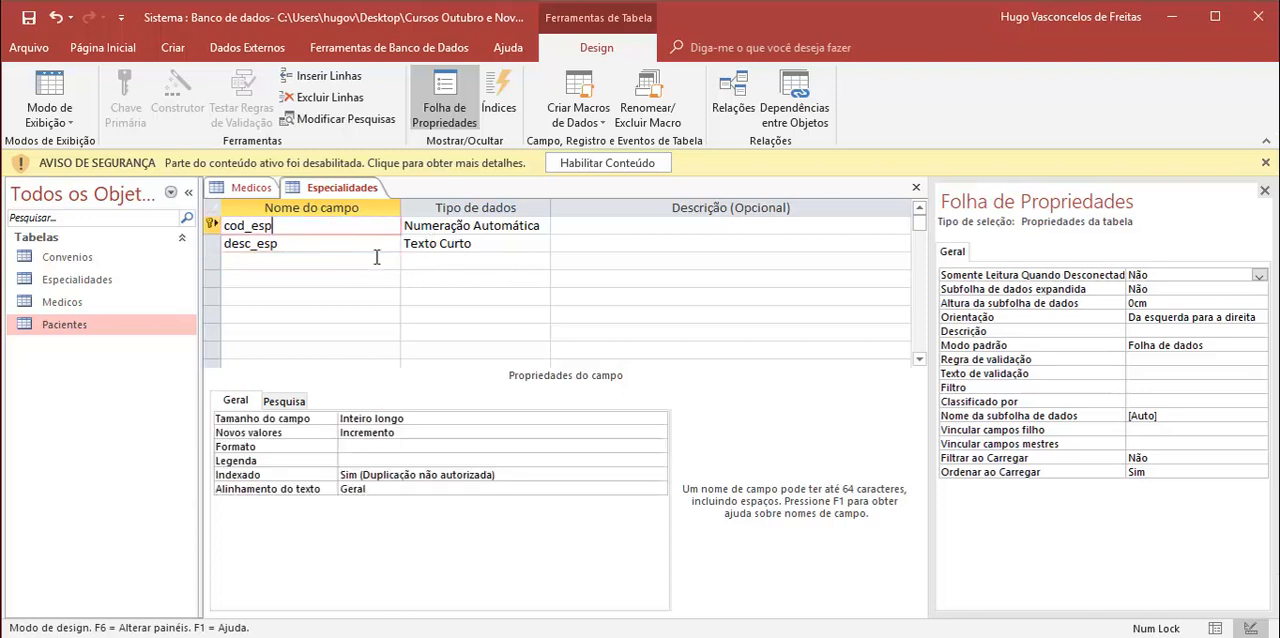
{"action": "left_click", "coordinate": [420, 461]}
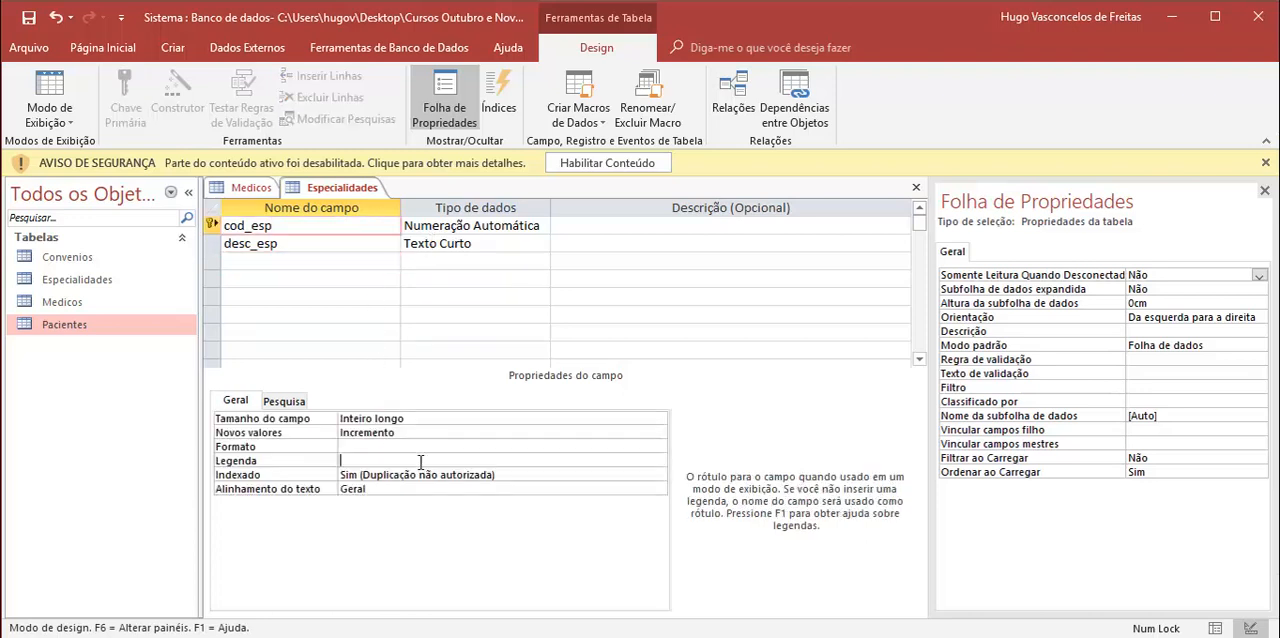
{"action": "type", "text": "Código da Especialidad"}
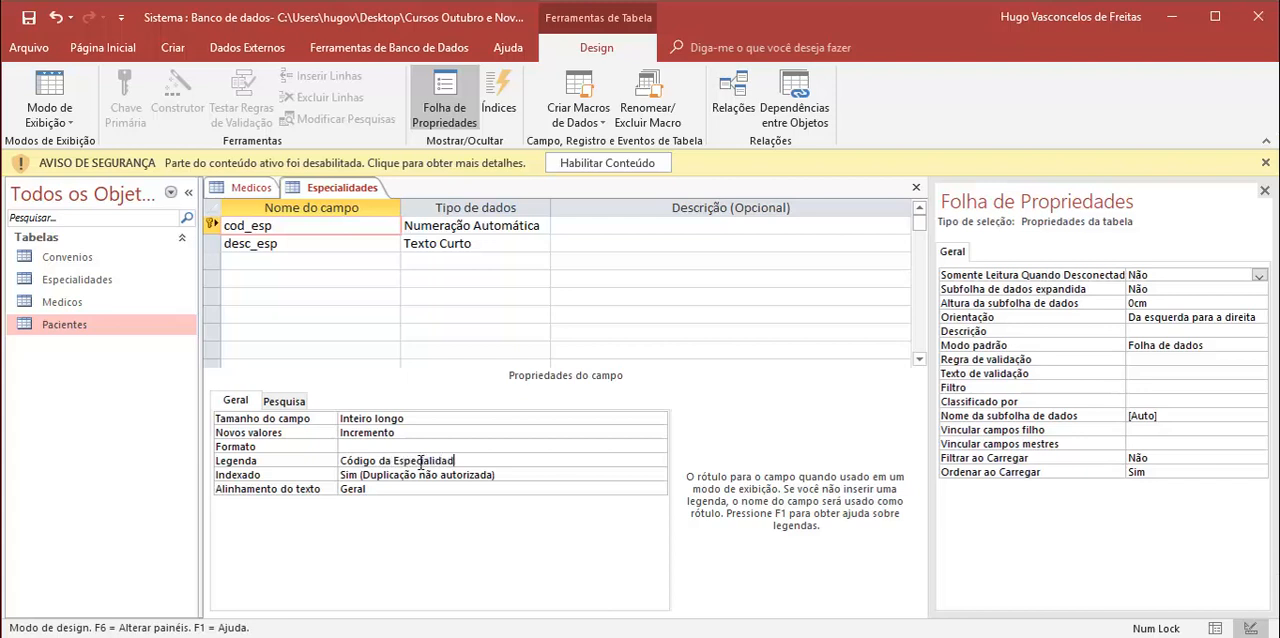
{"action": "type", "text": "e"}
Step: Set the caption of the desc_esp field to "Descrição da Especilidade" and save the Especialidades table
{"action": "left_click", "coordinate": [297, 243]}
{"action": "left_click", "coordinate": [370, 460]}
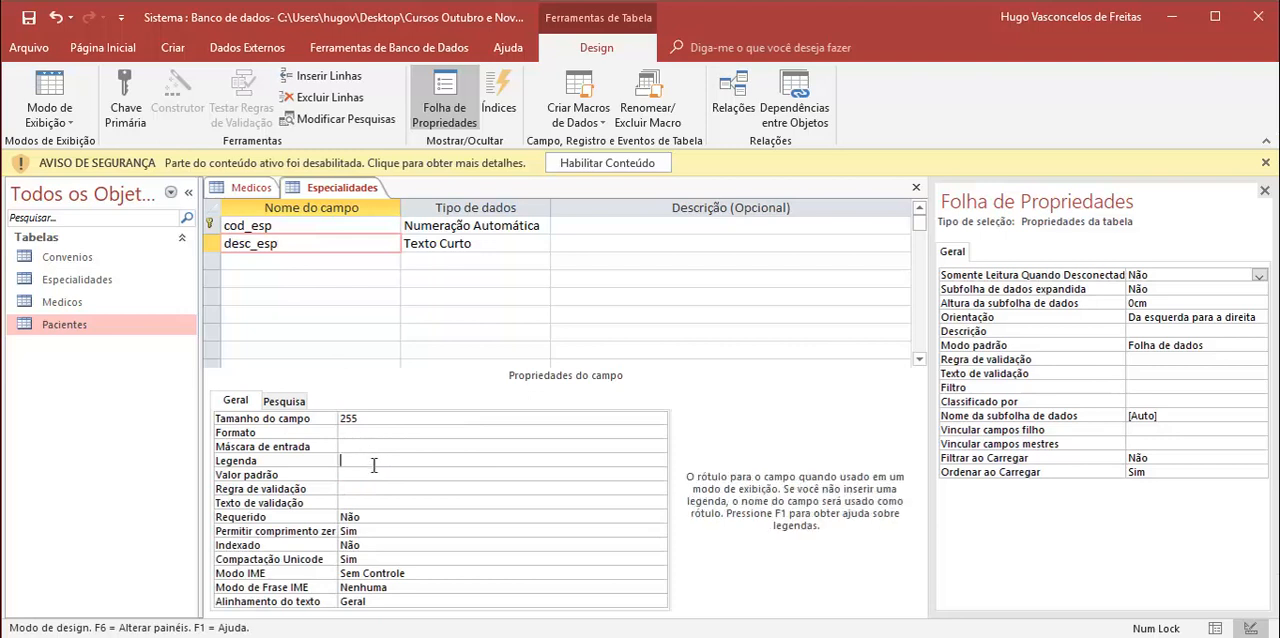
{"action": "type", "text": "Descrição da Especilidade"}
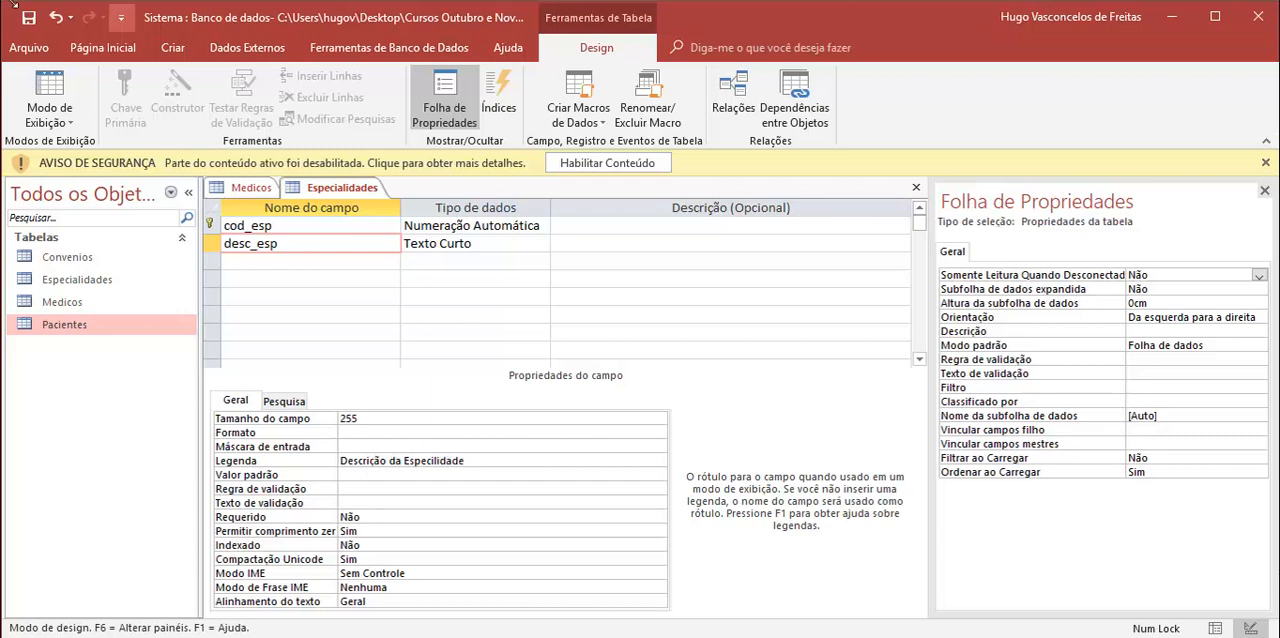
{"action": "right_click", "coordinate": [318, 188]}
{"action": "left_click", "coordinate": [362, 198]}
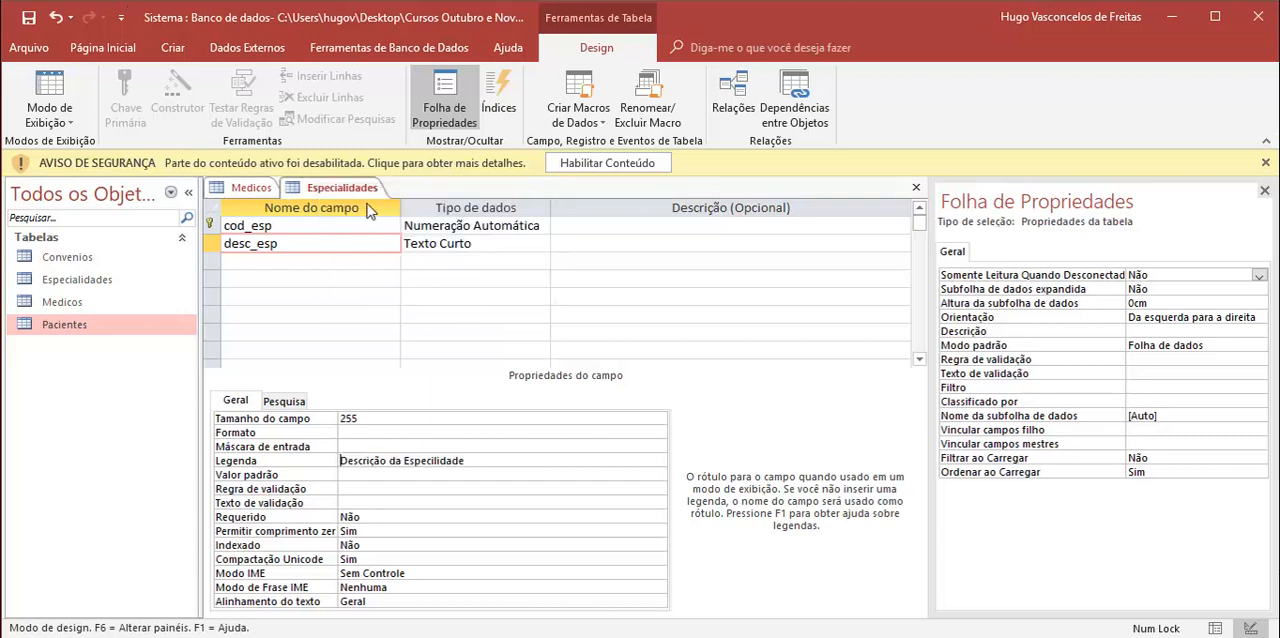
Step: Review the fields of the Medicos and Pacientes tables in Design view, opening Pacientes alongside the other tables
{"action": "left_click", "coordinate": [251, 188]}
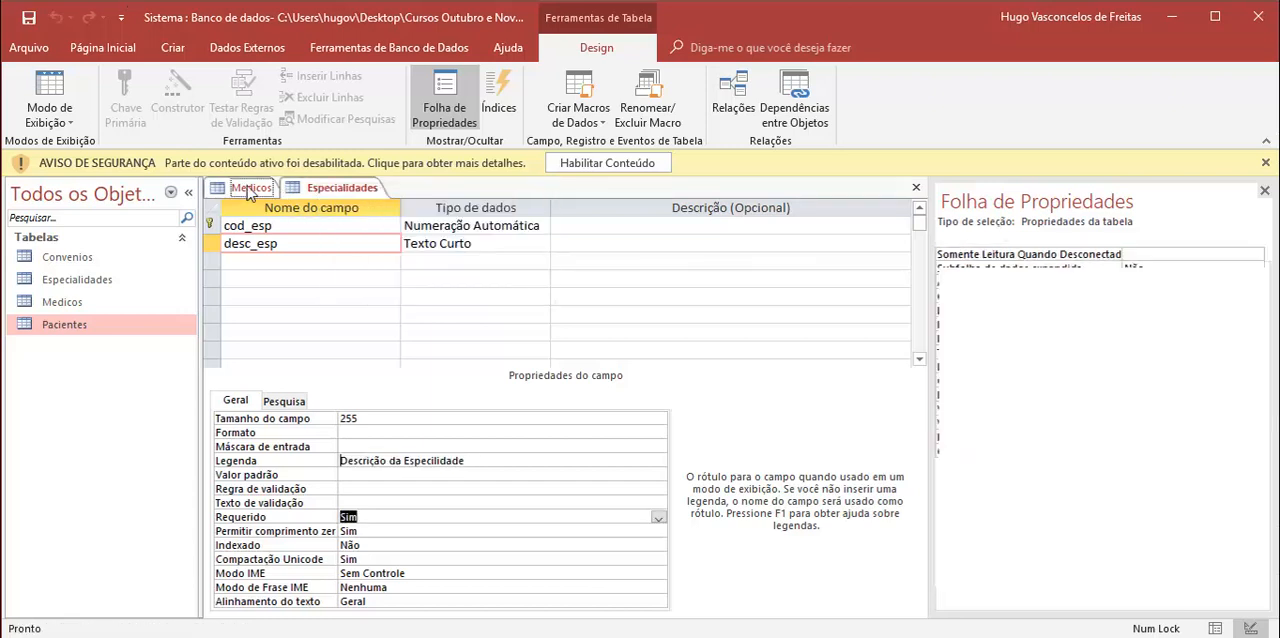
{"action": "right_click", "coordinate": [72, 302]}
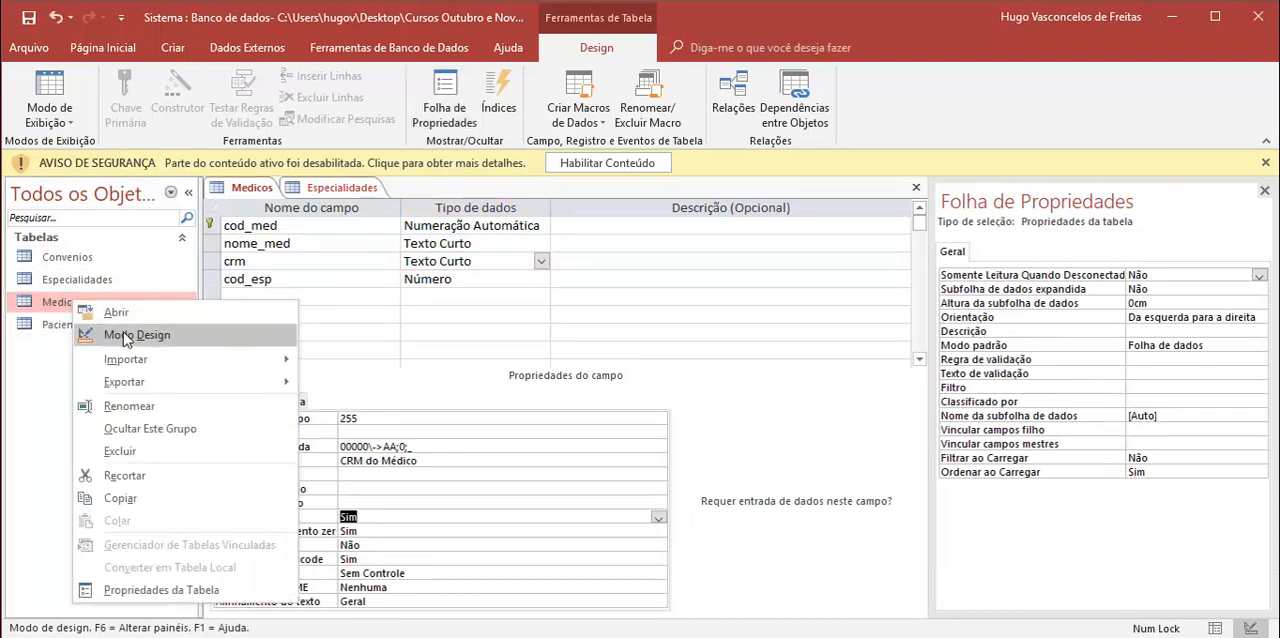
{"action": "left_click", "coordinate": [135, 335]}
{"action": "left_click", "coordinate": [452, 228]}
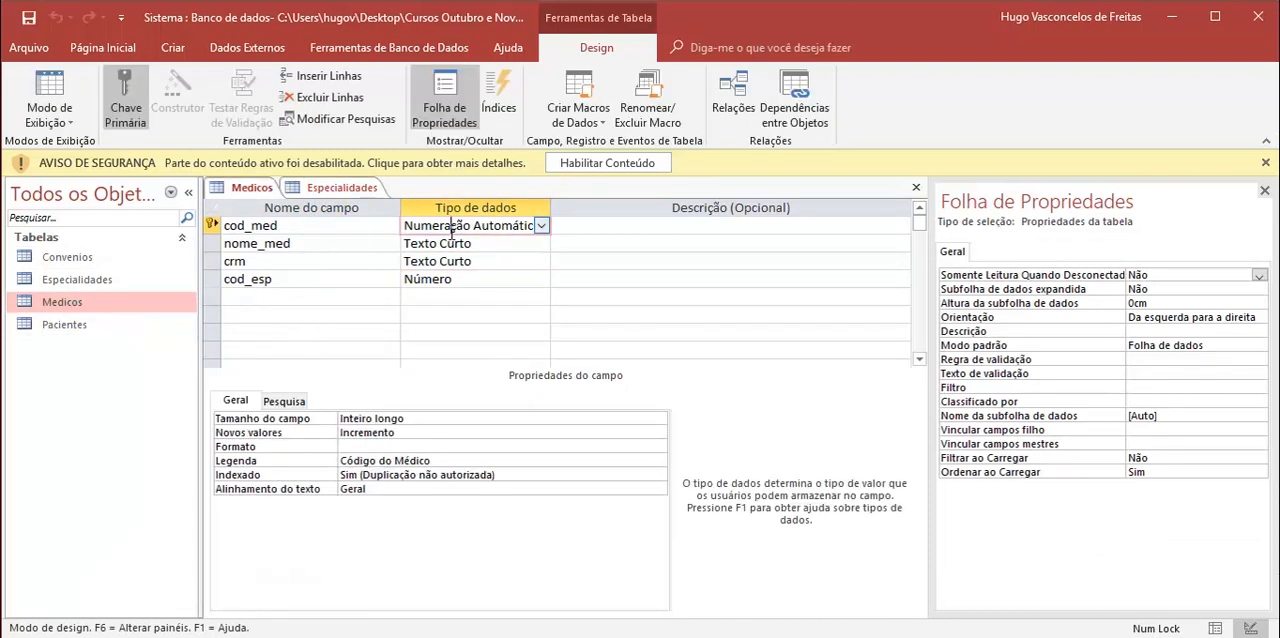
{"action": "right_click", "coordinate": [60, 324]}
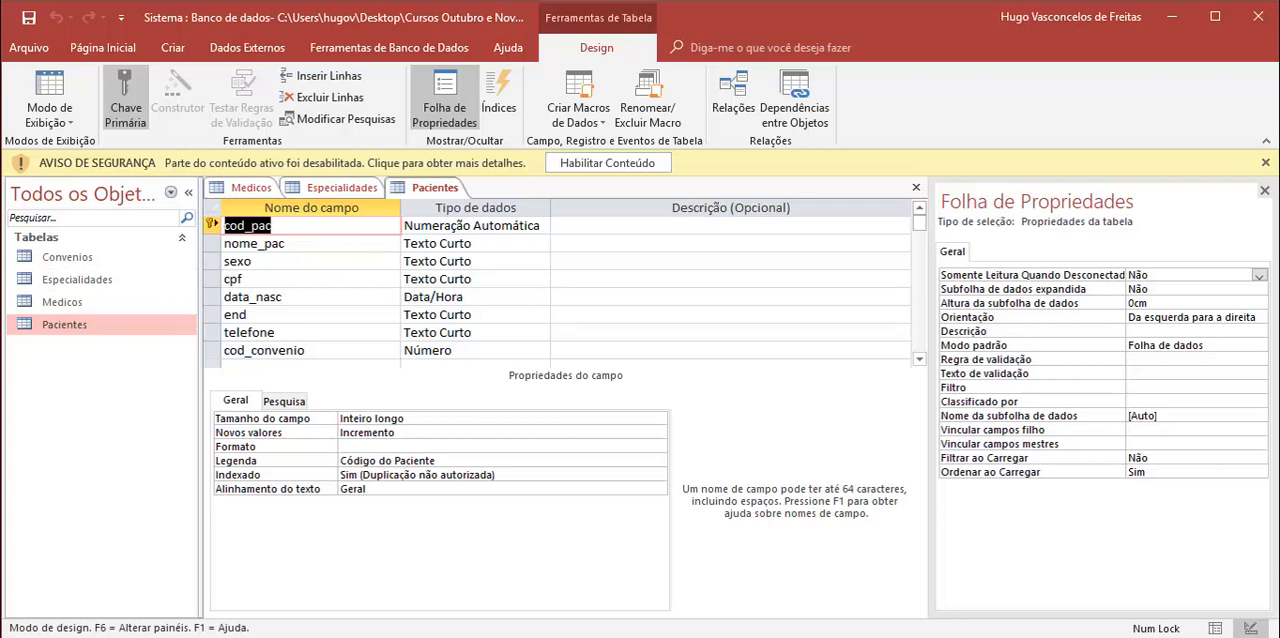
{"action": "left_click", "coordinate": [324, 190]}
{"action": "left_click", "coordinate": [245, 188]}
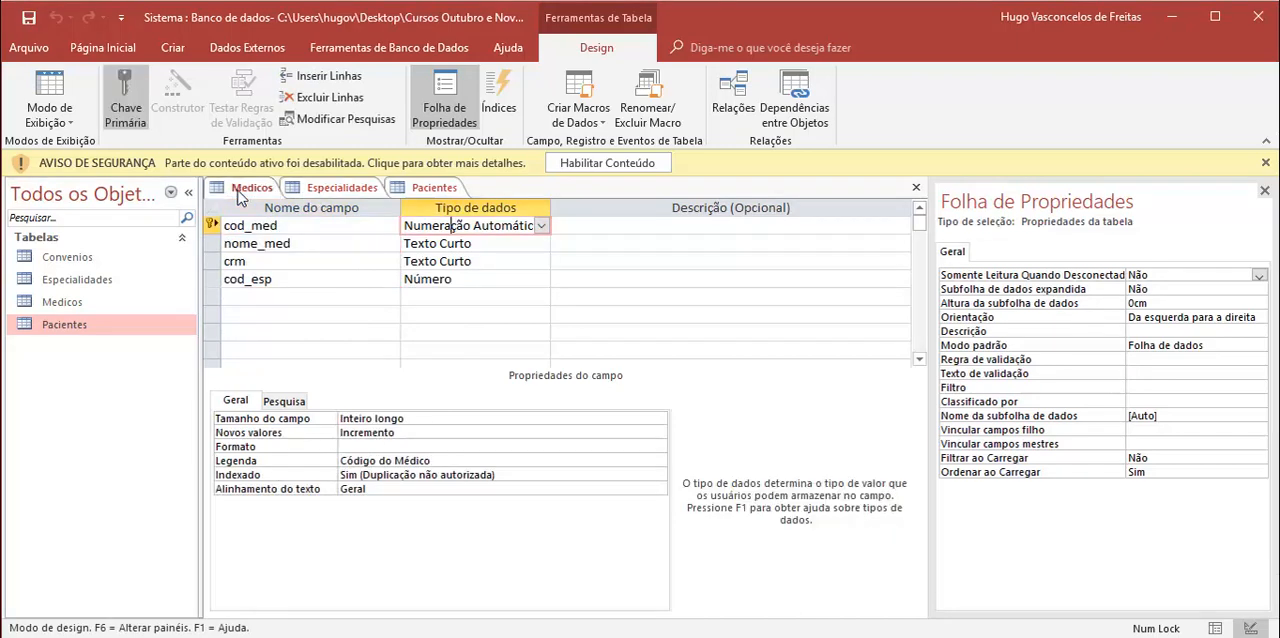
Step: Open the Convenios table in Design view and check its fields against those of Pacientes, Especialidades and Medicos
{"action": "double_click", "coordinate": [80, 259]}
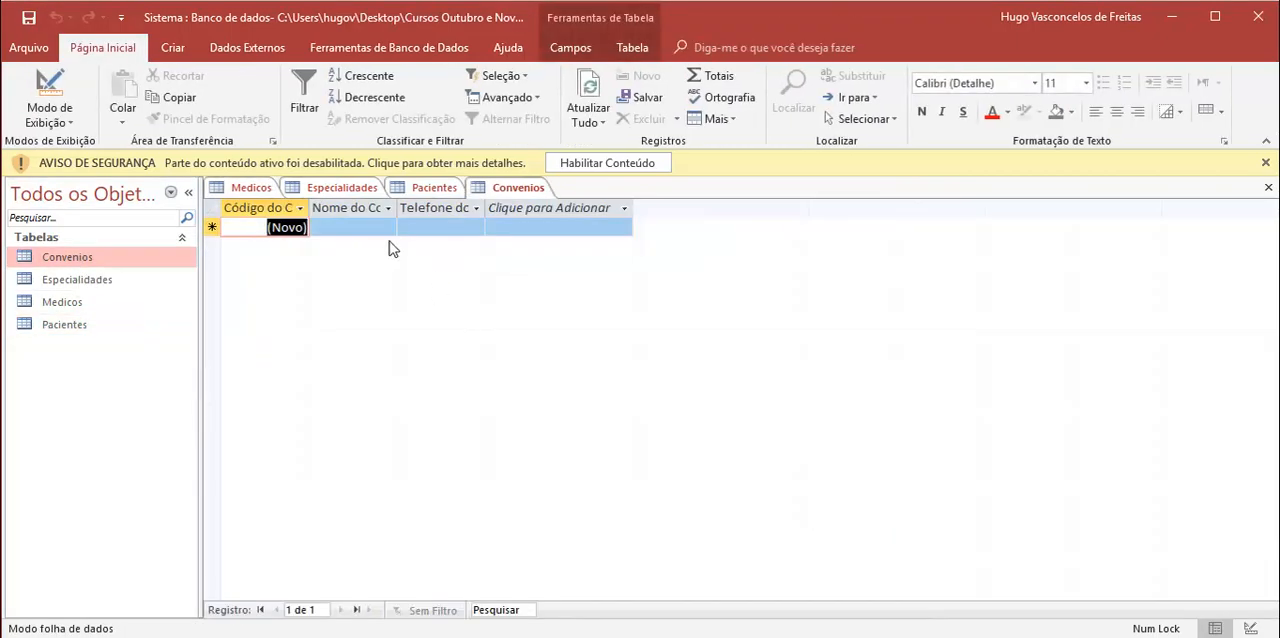
{"action": "right_click", "coordinate": [497, 198]}
{"action": "left_click", "coordinate": [531, 277]}
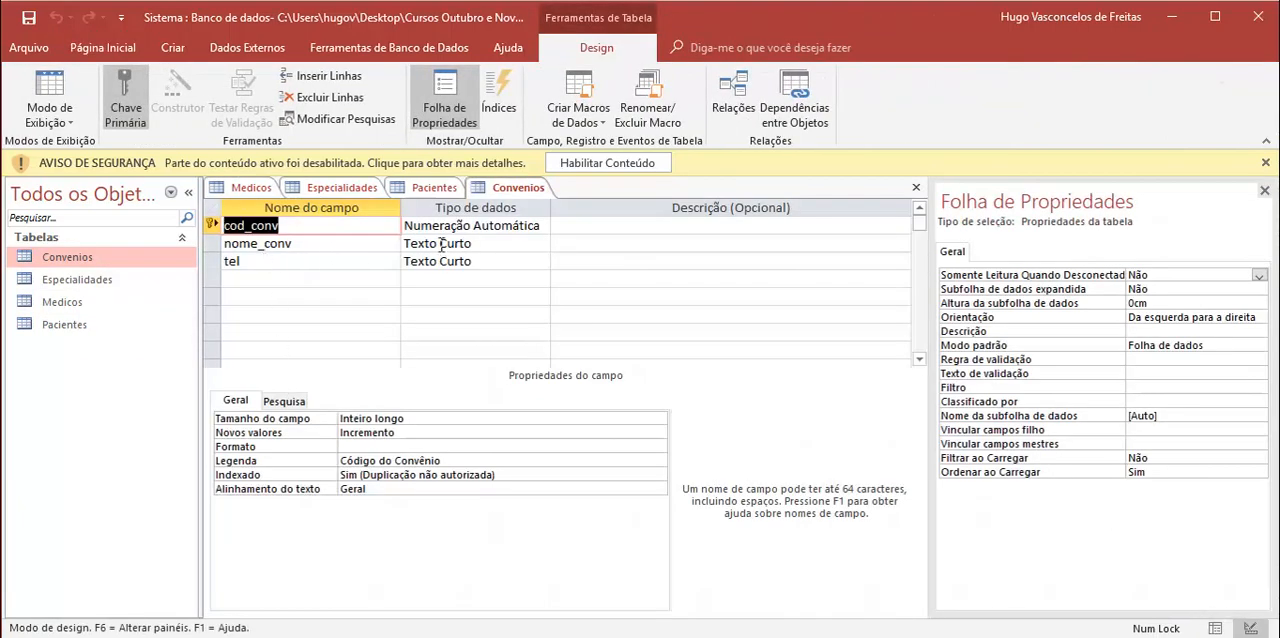
{"action": "left_click", "coordinate": [441, 262]}
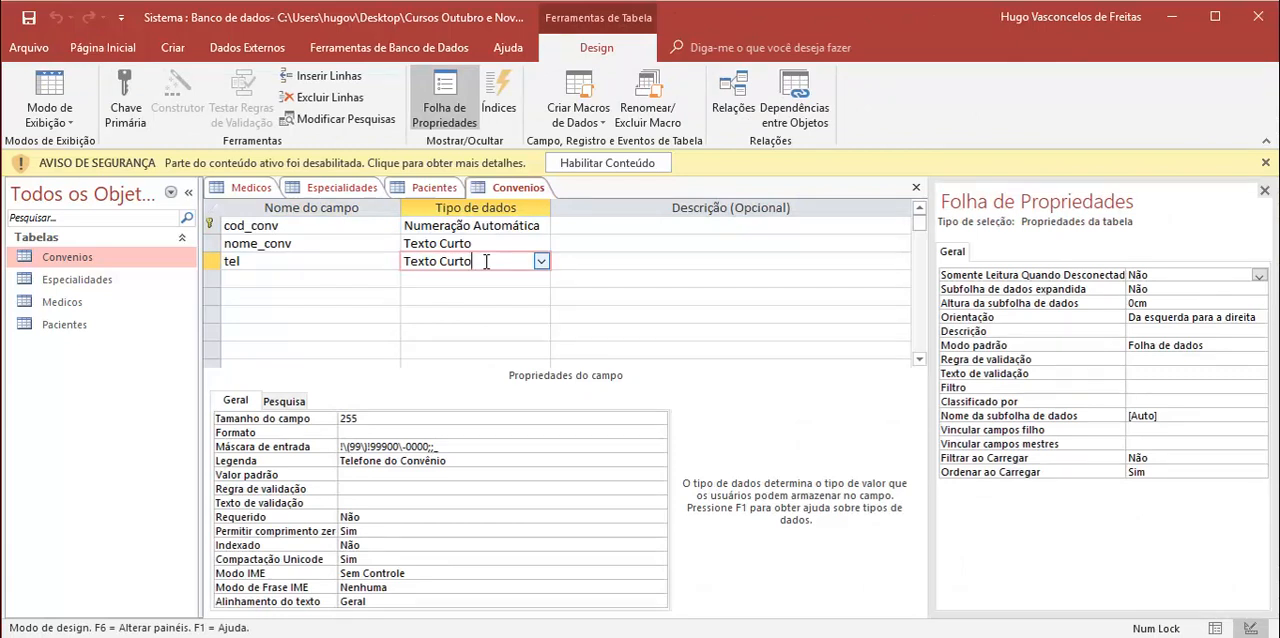
{"action": "left_click", "coordinate": [432, 188]}
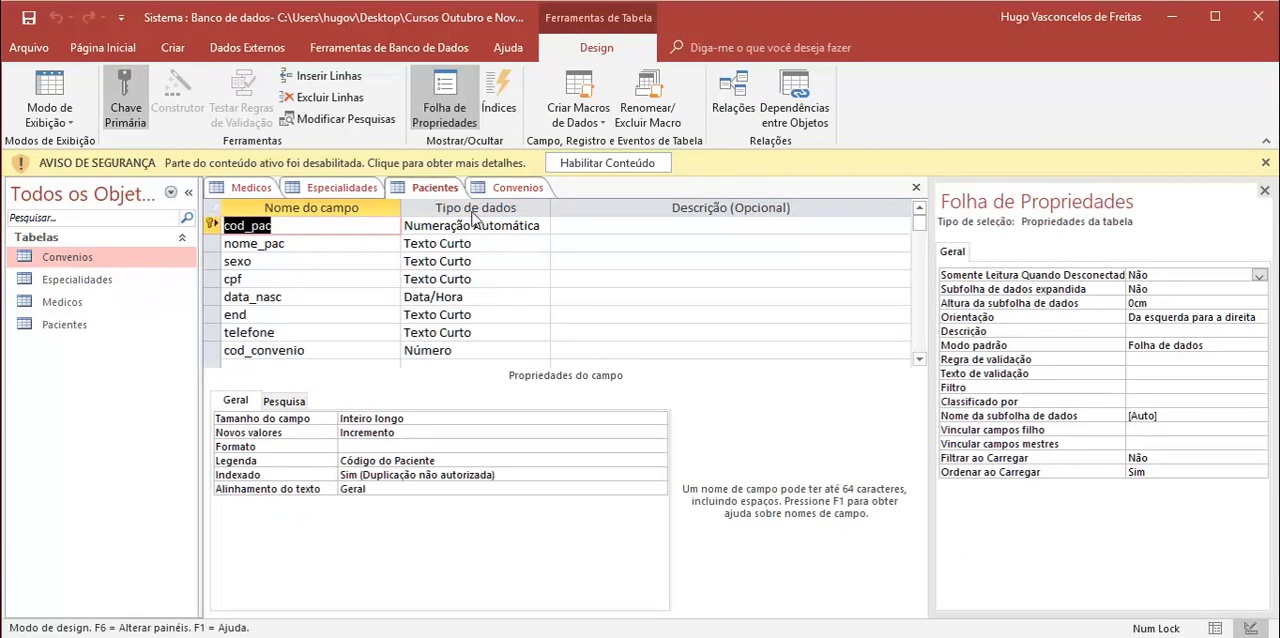
{"action": "left_click", "coordinate": [330, 189]}
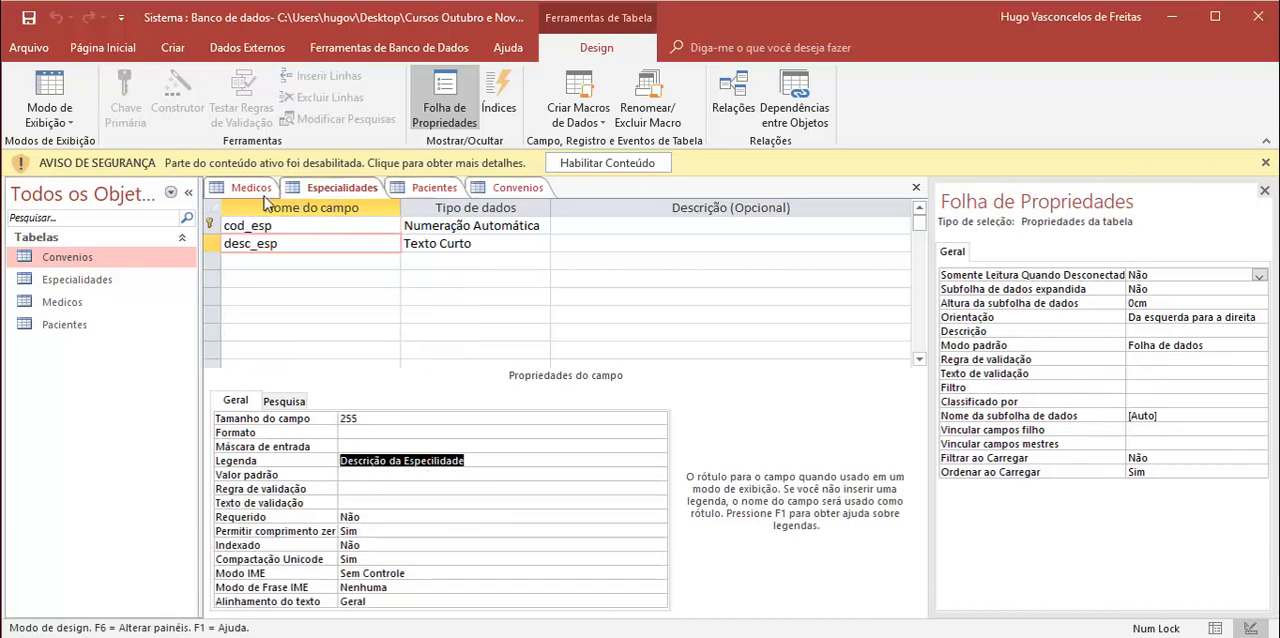
{"action": "left_click", "coordinate": [234, 189]}
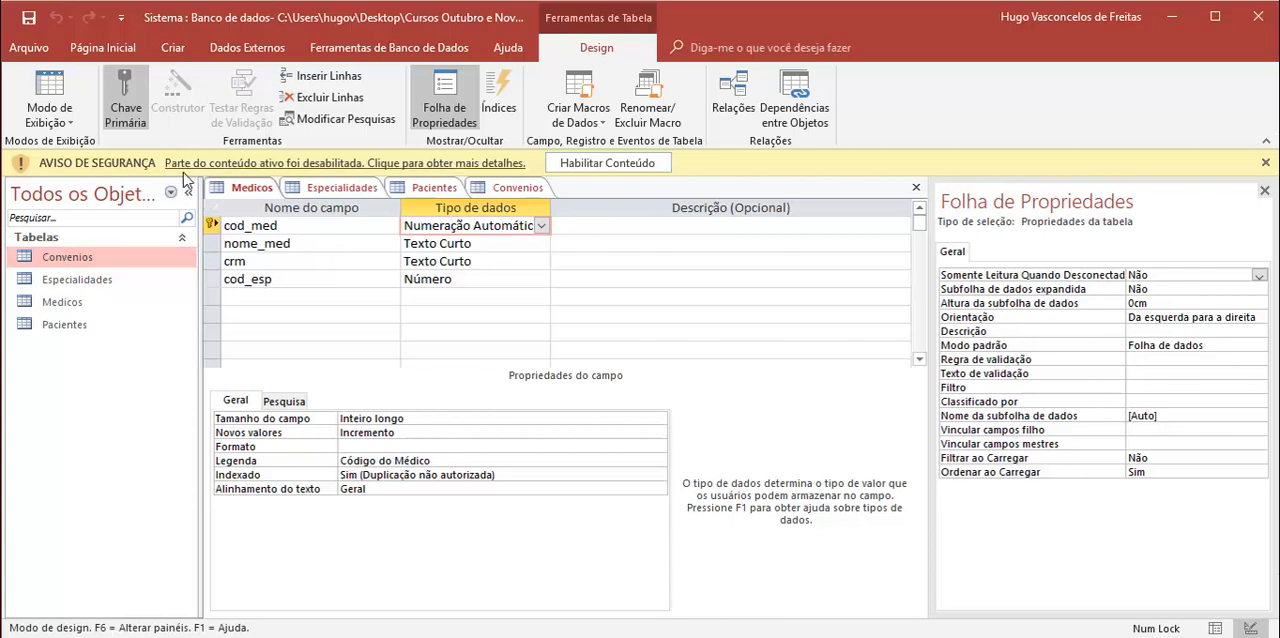
Step: Create a new table and save it as Consultas
{"action": "left_click", "coordinate": [173, 47]}
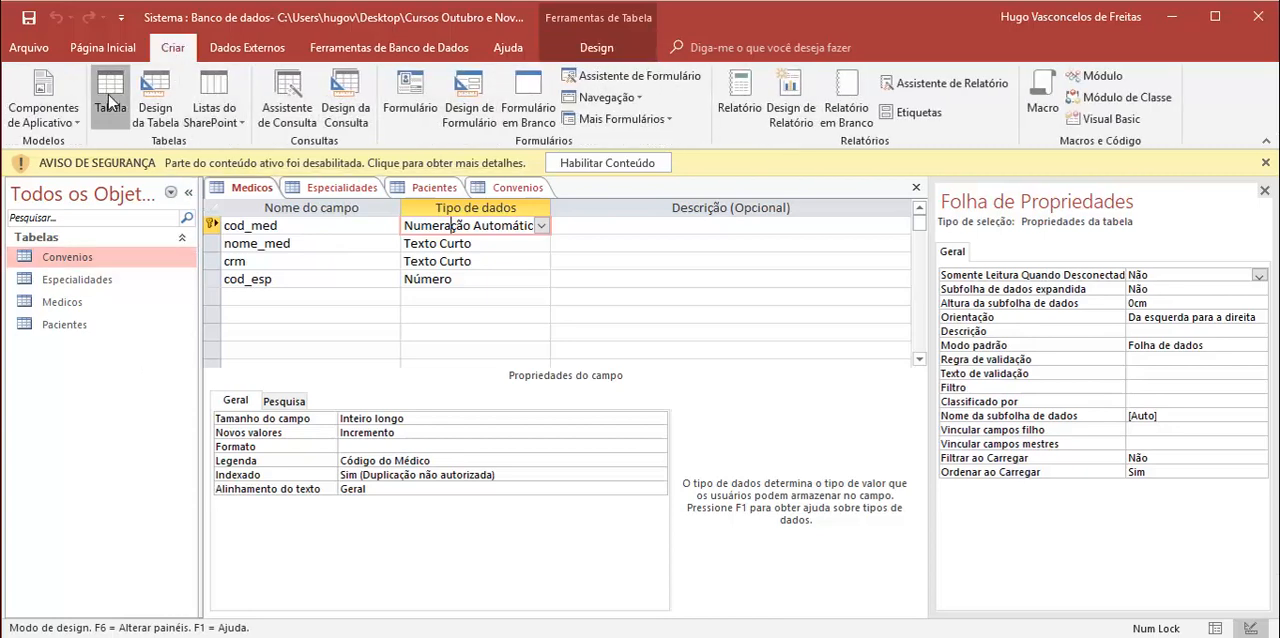
{"action": "left_click", "coordinate": [111, 98]}
{"action": "right_click", "coordinate": [590, 190]}
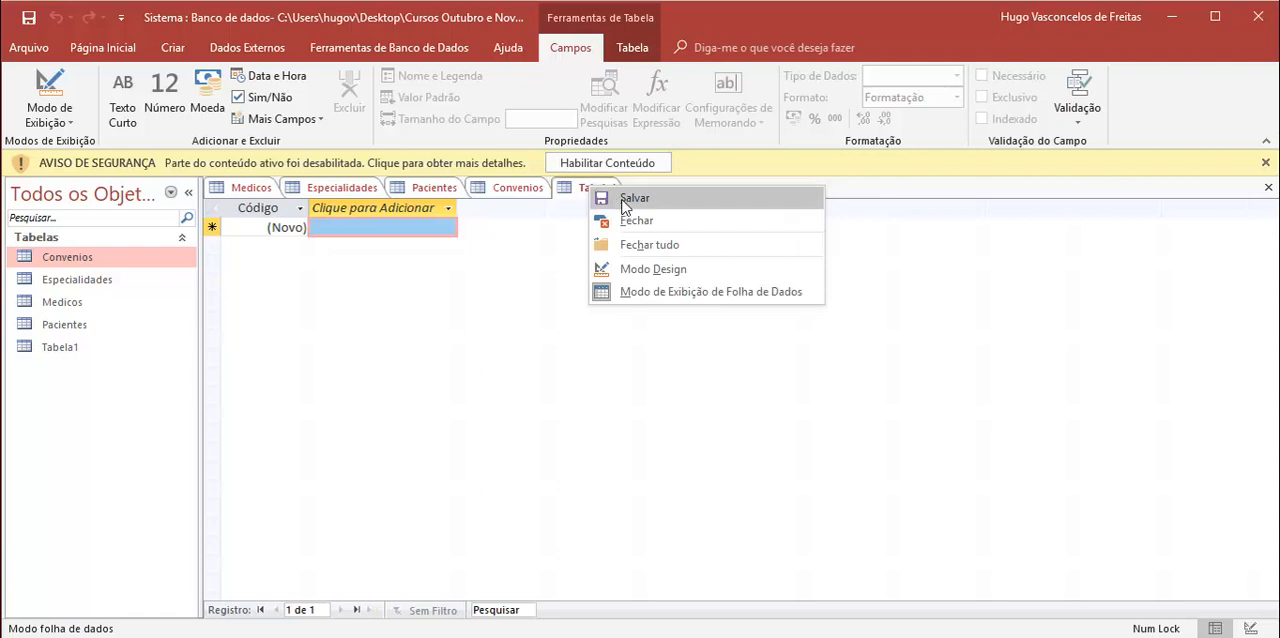
{"action": "left_click", "coordinate": [630, 198]}
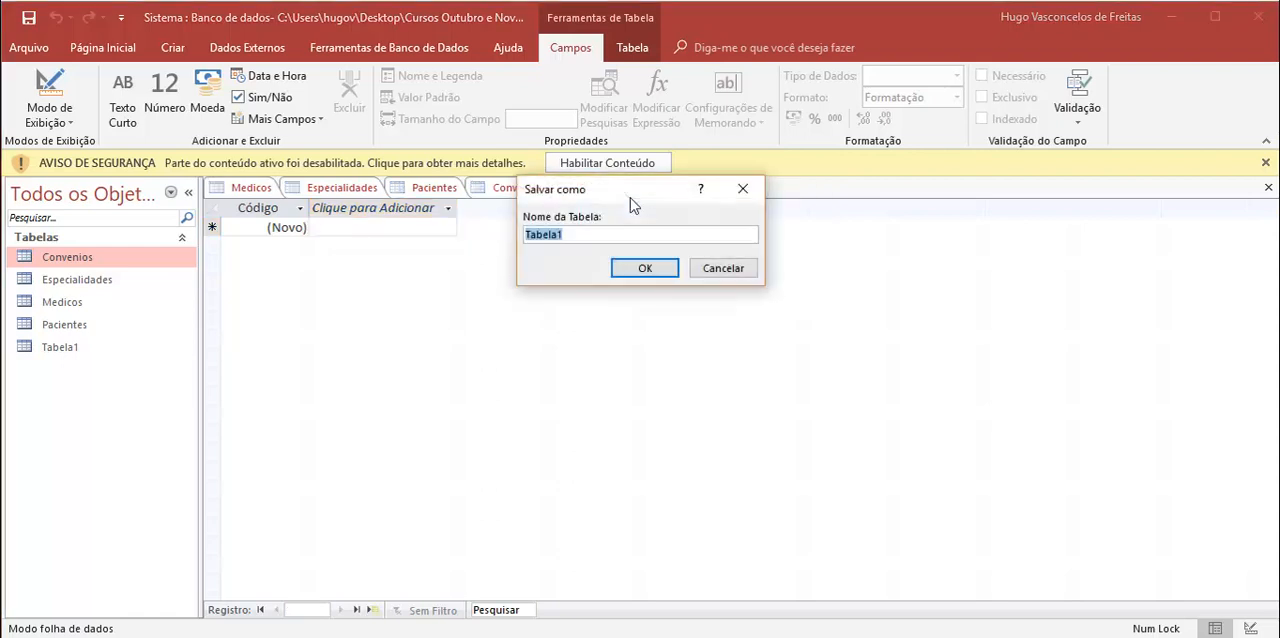
{"action": "type", "text": "Consultas"}
{"action": "key", "text": "Return"}
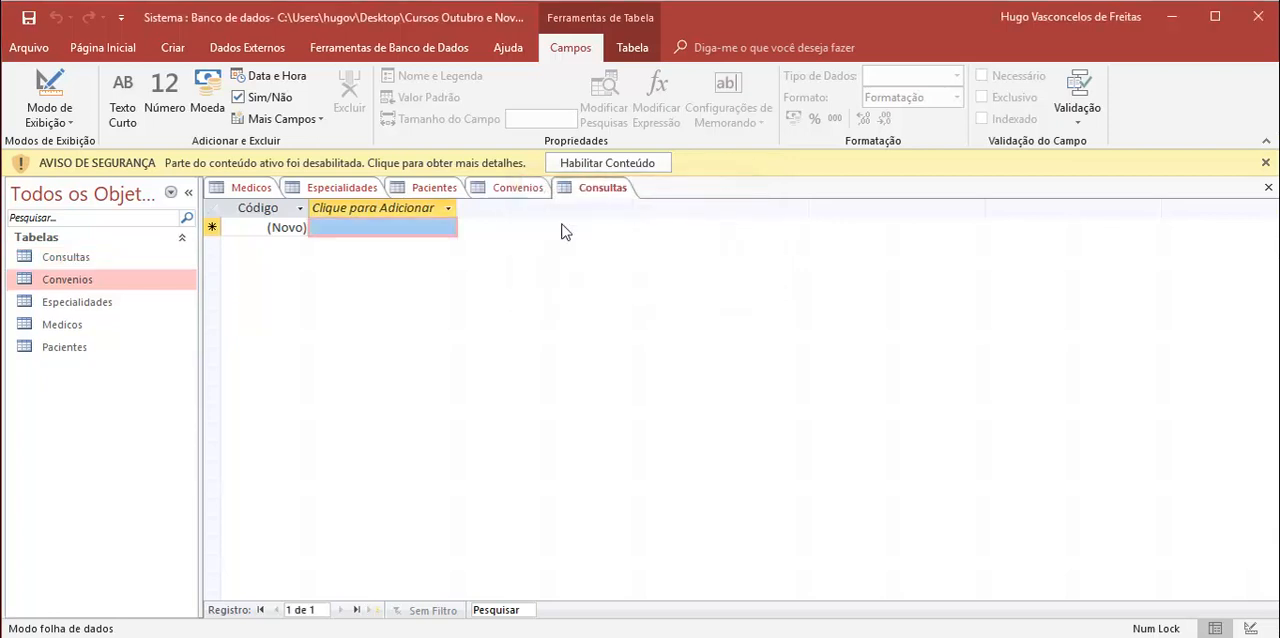
Step: Switch the Consultas table to Design view and name its primary key field cod_cons
{"action": "right_click", "coordinate": [583, 187]}
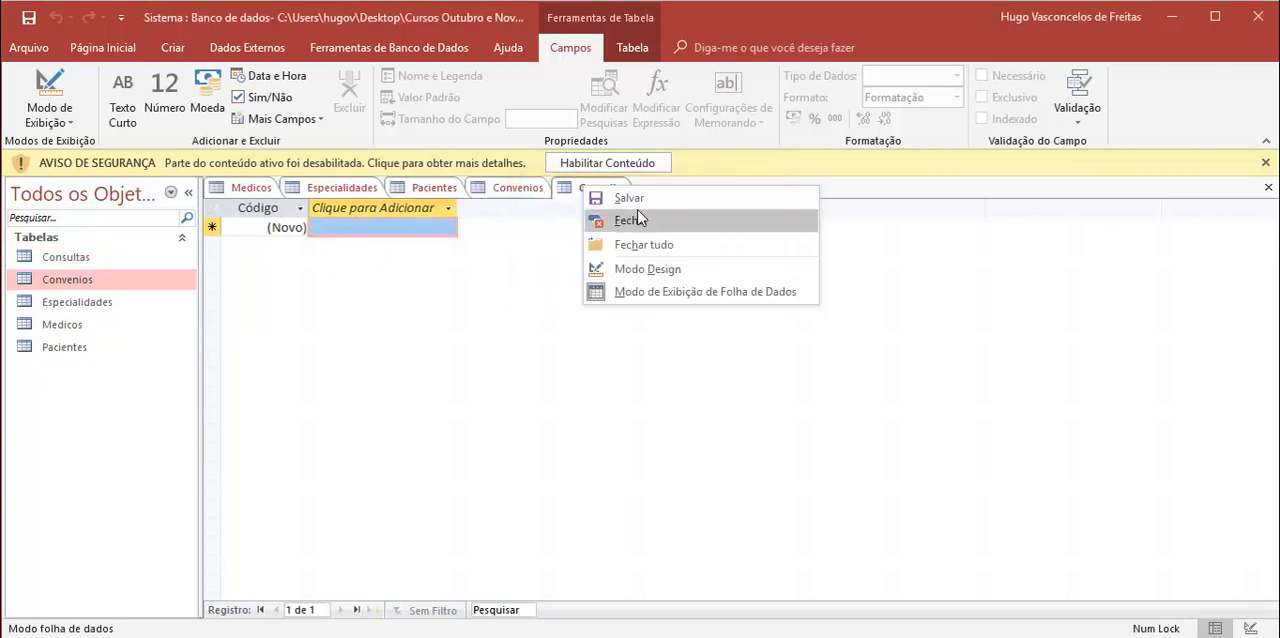
{"action": "left_click", "coordinate": [655, 268]}
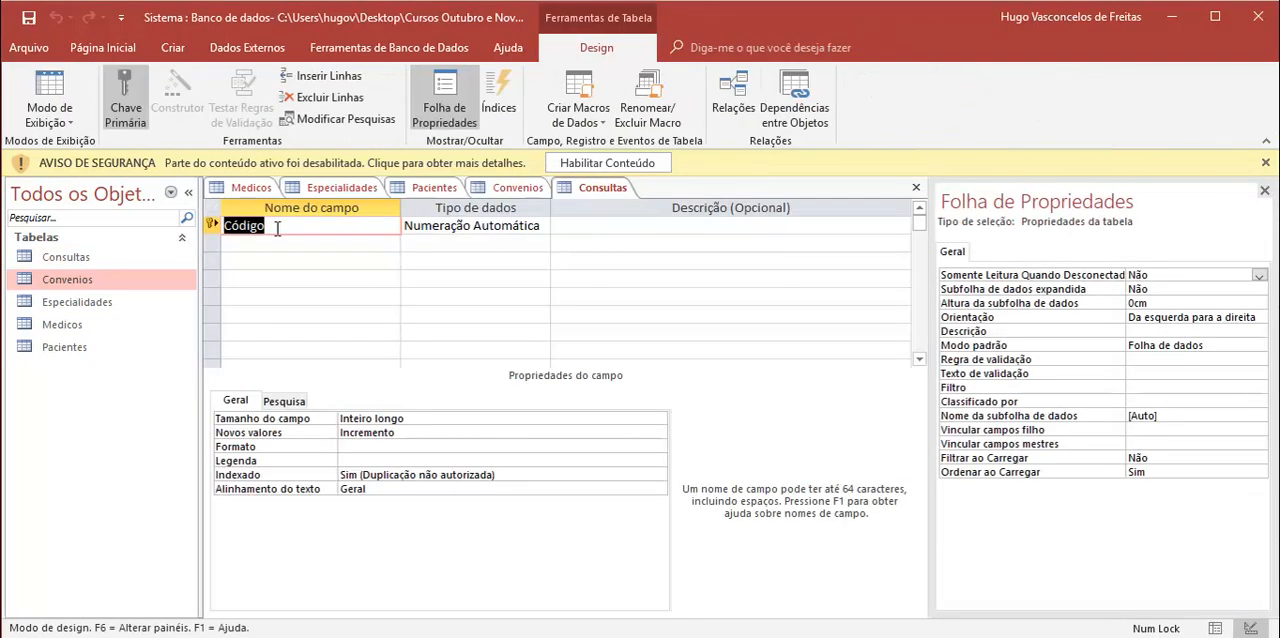
{"action": "type", "text": "cod_cons"}
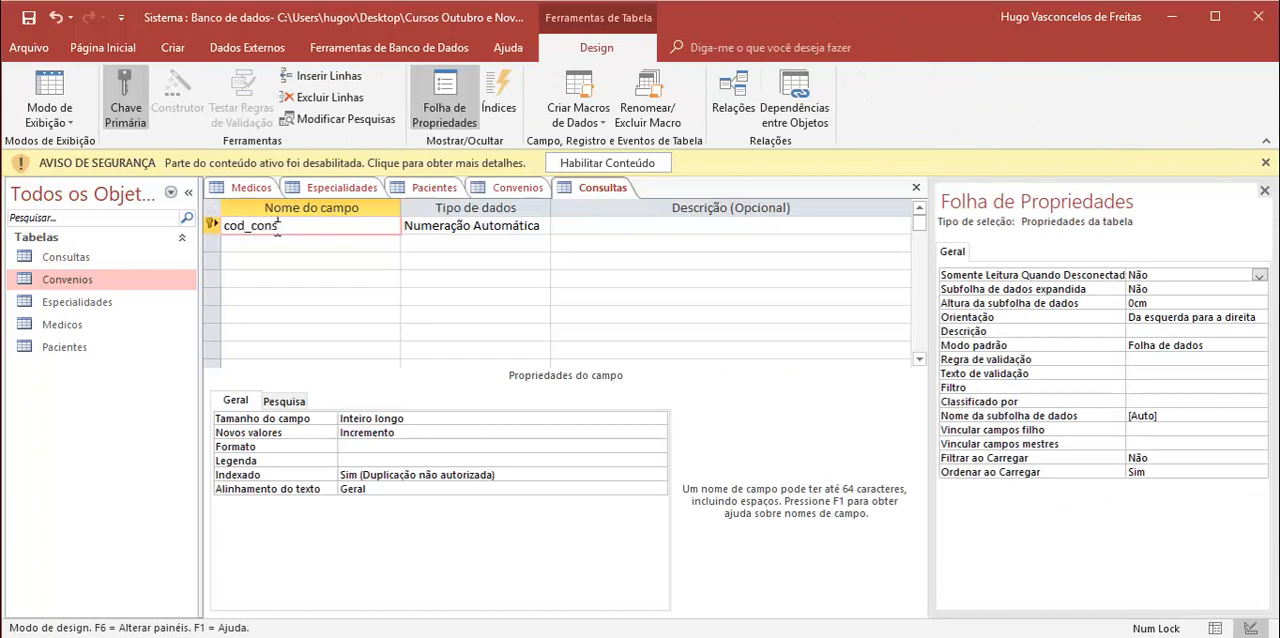
{"action": "key", "text": "Tab"}
{"action": "key", "text": "Tab"}
{"action": "key", "text": "Tab"}
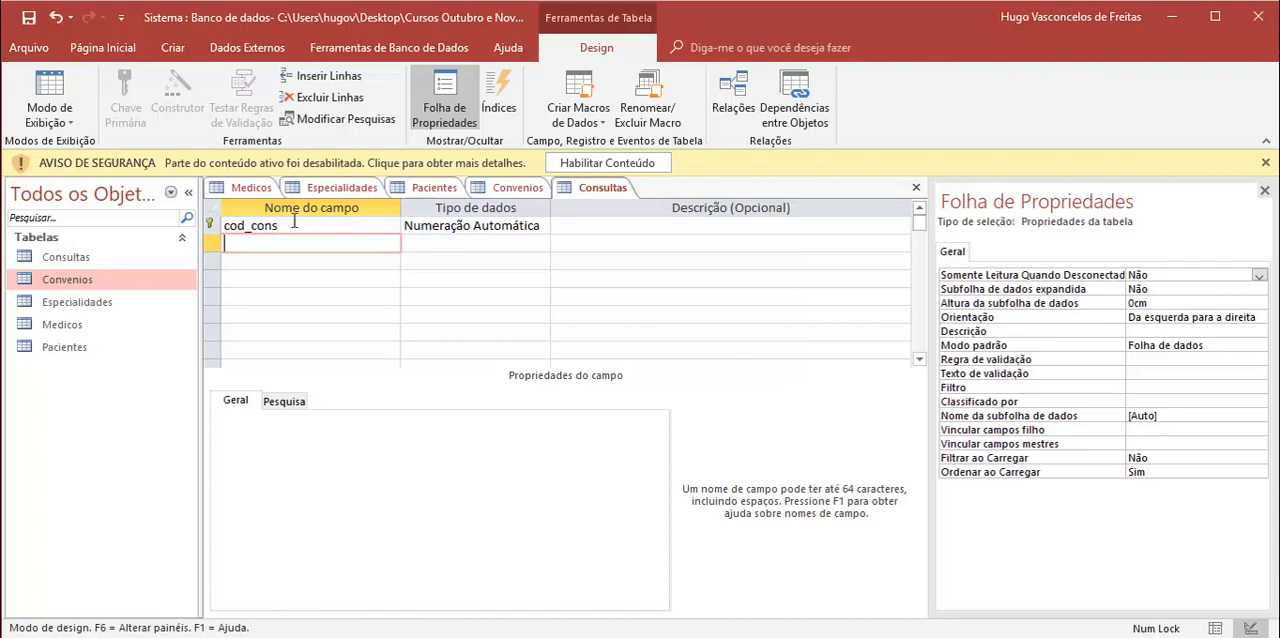
Step: Rename the primary key field of the Consultas table to num_reg
{"action": "left_click", "coordinate": [296, 228]}
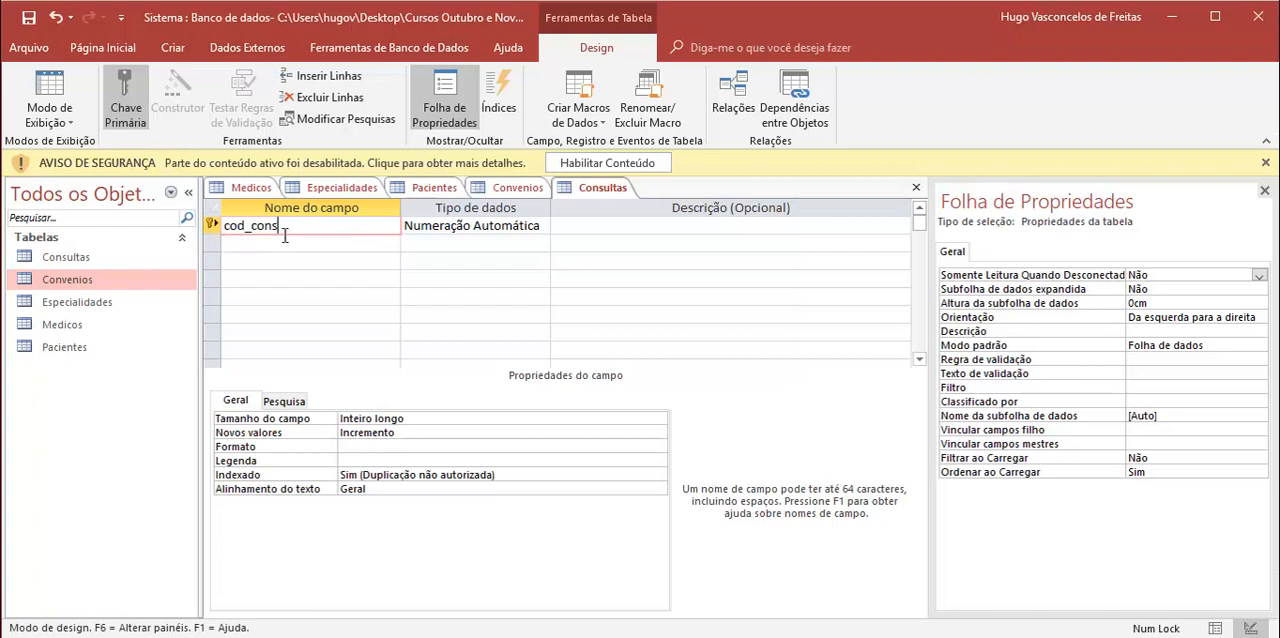
{"action": "left_click_drag", "start_coordinate": [285, 226], "coordinate": [226, 226]}
{"action": "type", "text": "num_reg"}
{"action": "left_click", "coordinate": [284, 246]}
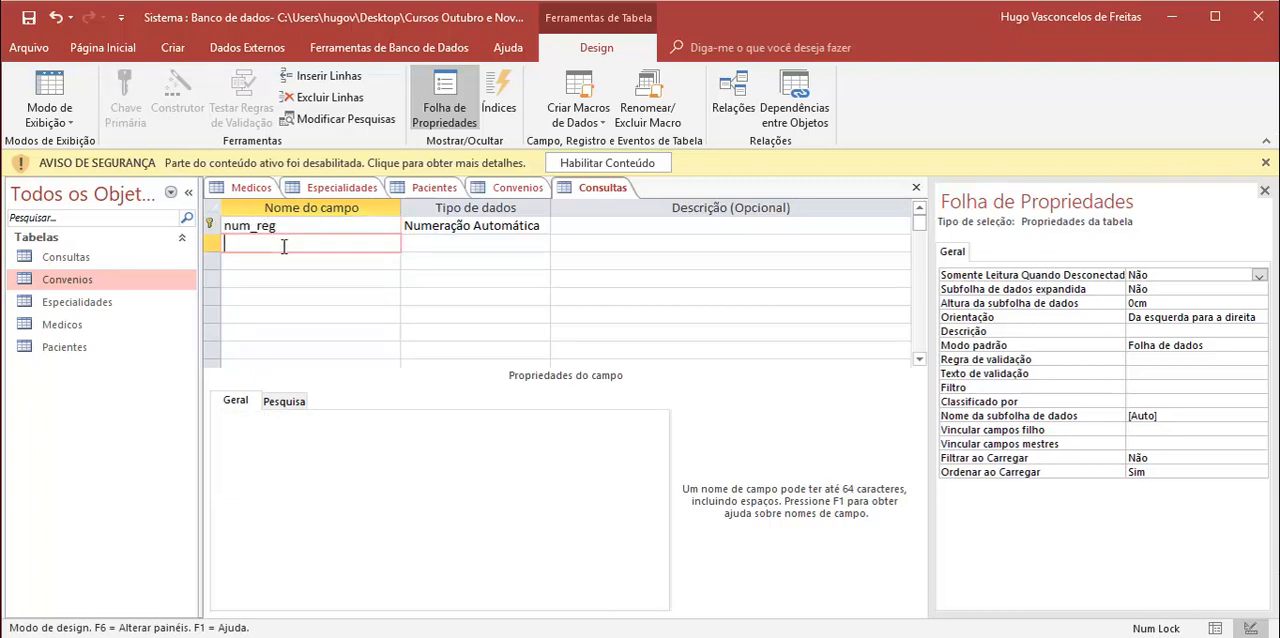